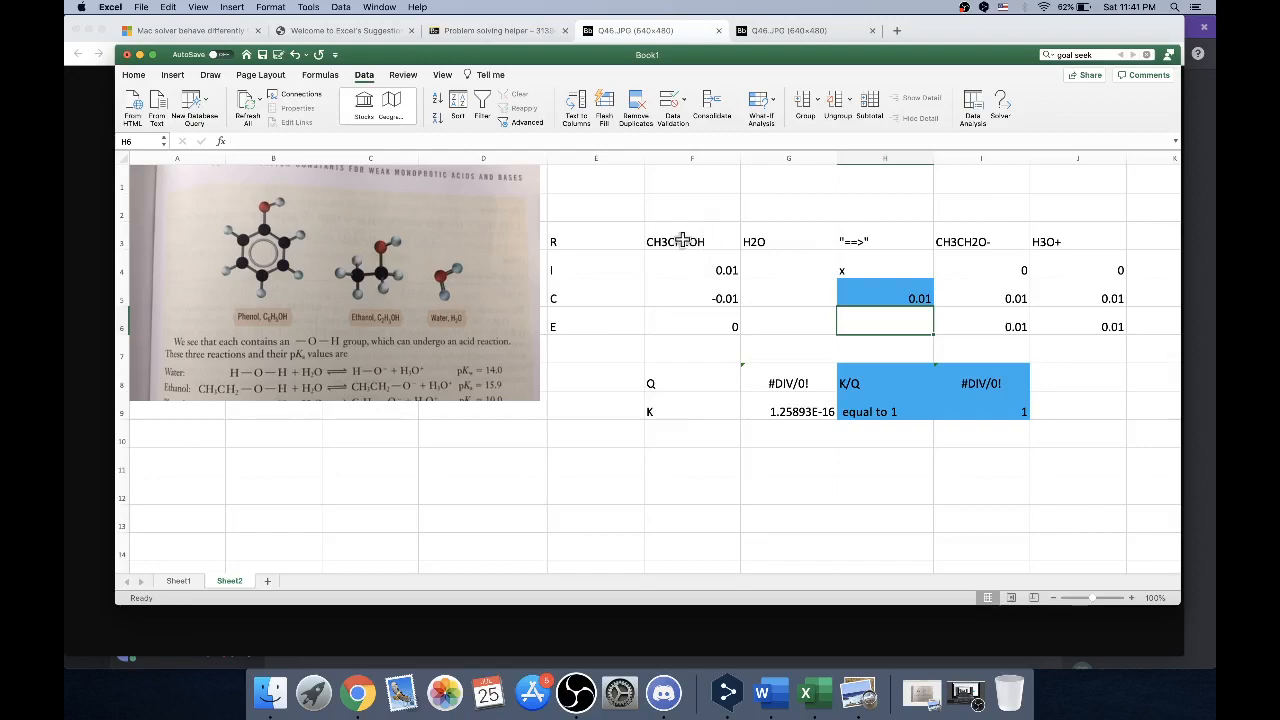
Examine the ethanol RICE table's reaction headers, row labels, initial concentrations, x cell and Change row formulas
{"action": "left_click_drag", "start_coordinate": [682, 241], "coordinate": [1057, 242]}
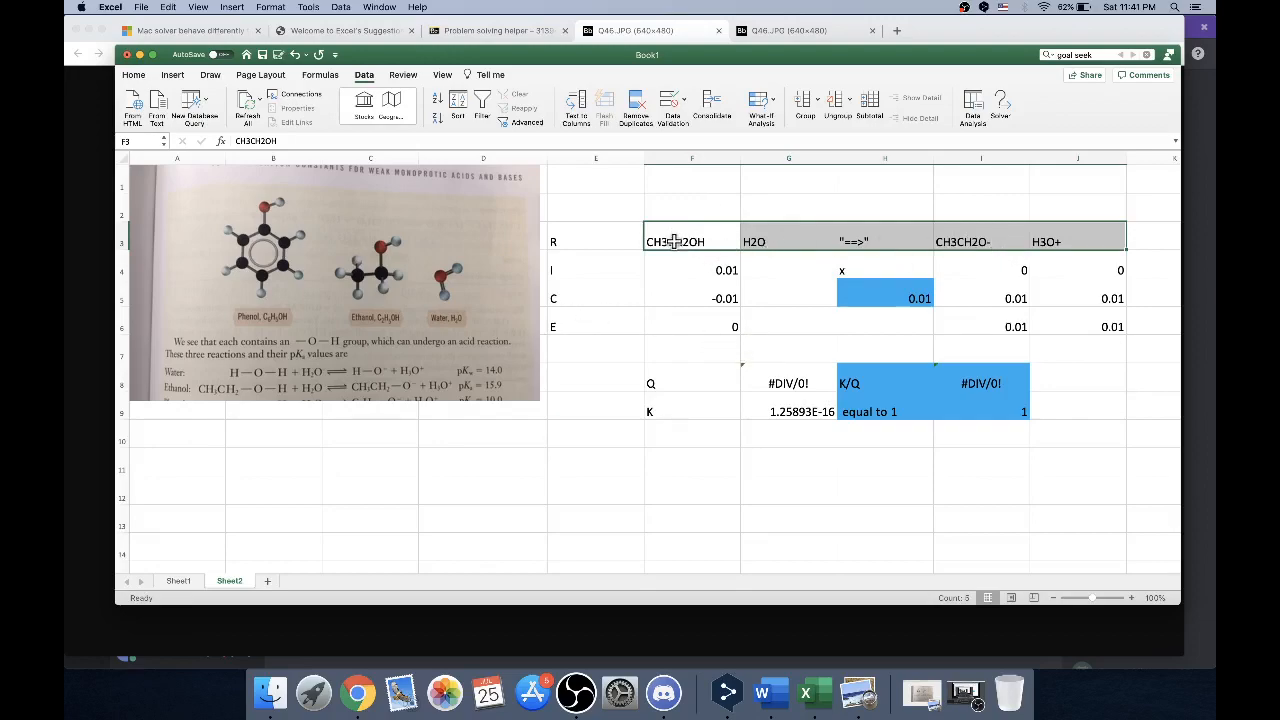
{"action": "left_click_drag", "start_coordinate": [591, 236], "coordinate": [586, 330]}
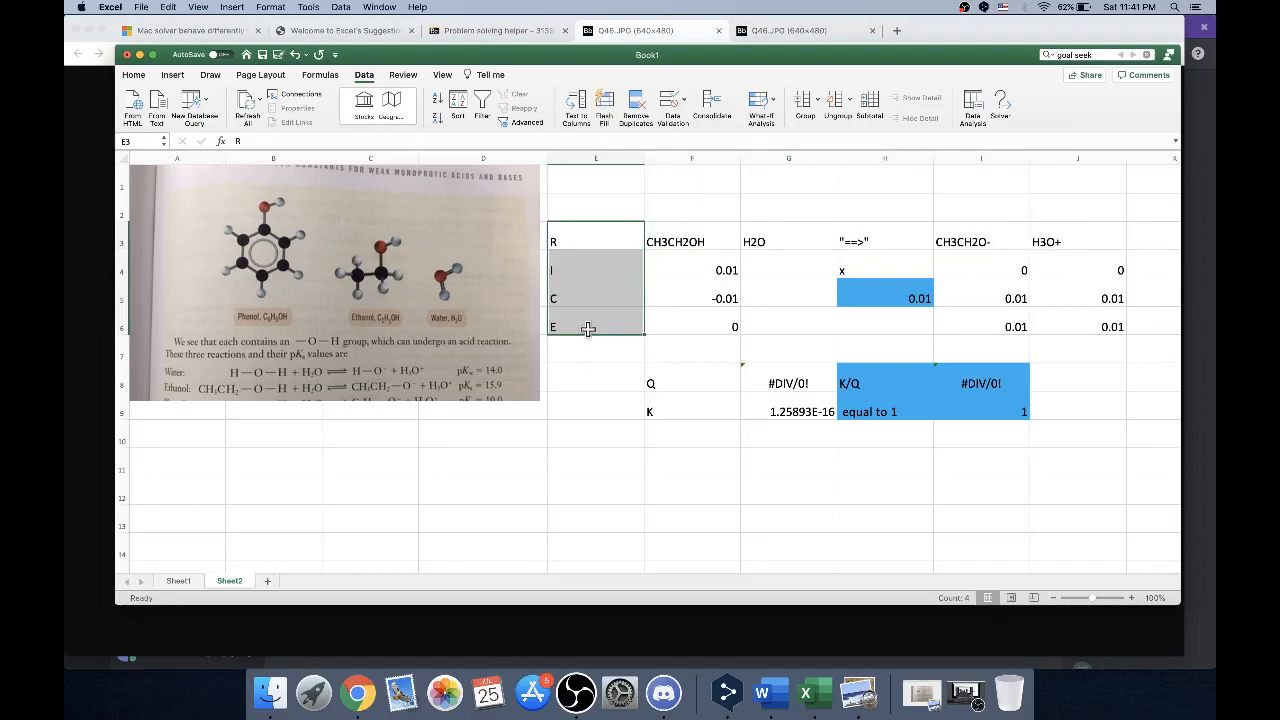
{"action": "left_click_drag", "start_coordinate": [668, 236], "coordinate": [1054, 238]}
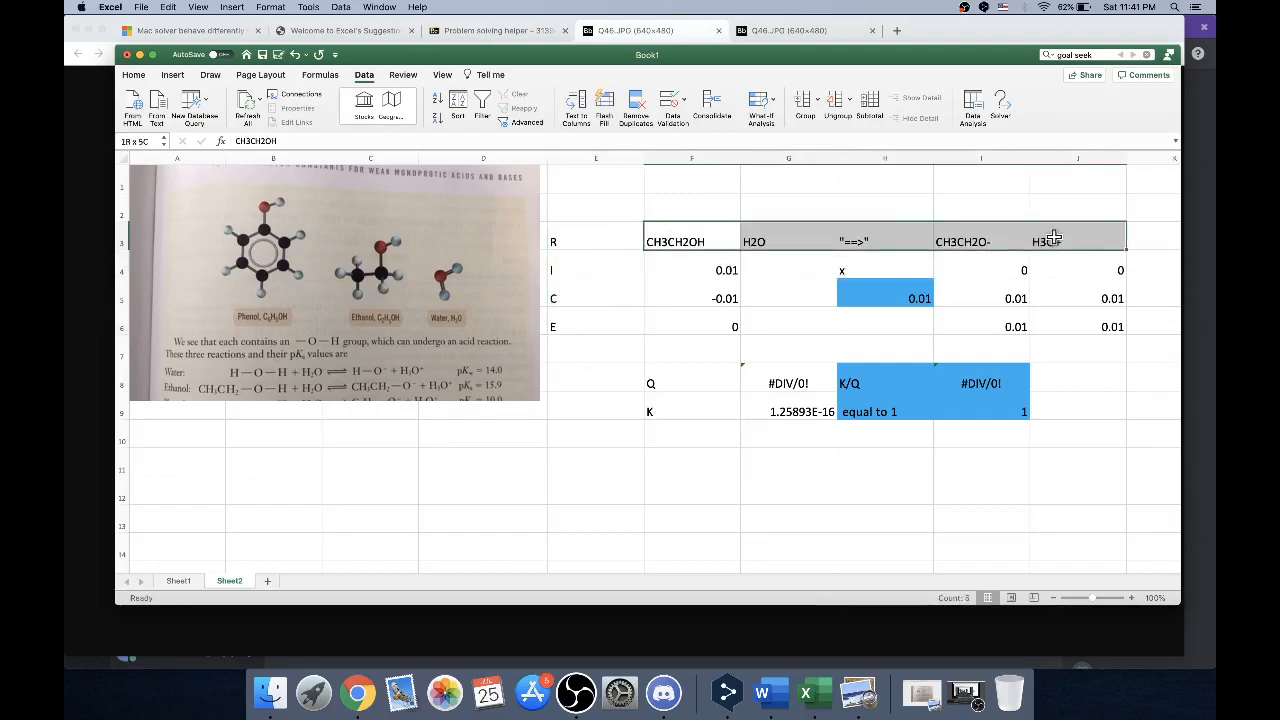
{"action": "left_click", "coordinate": [702, 263]}
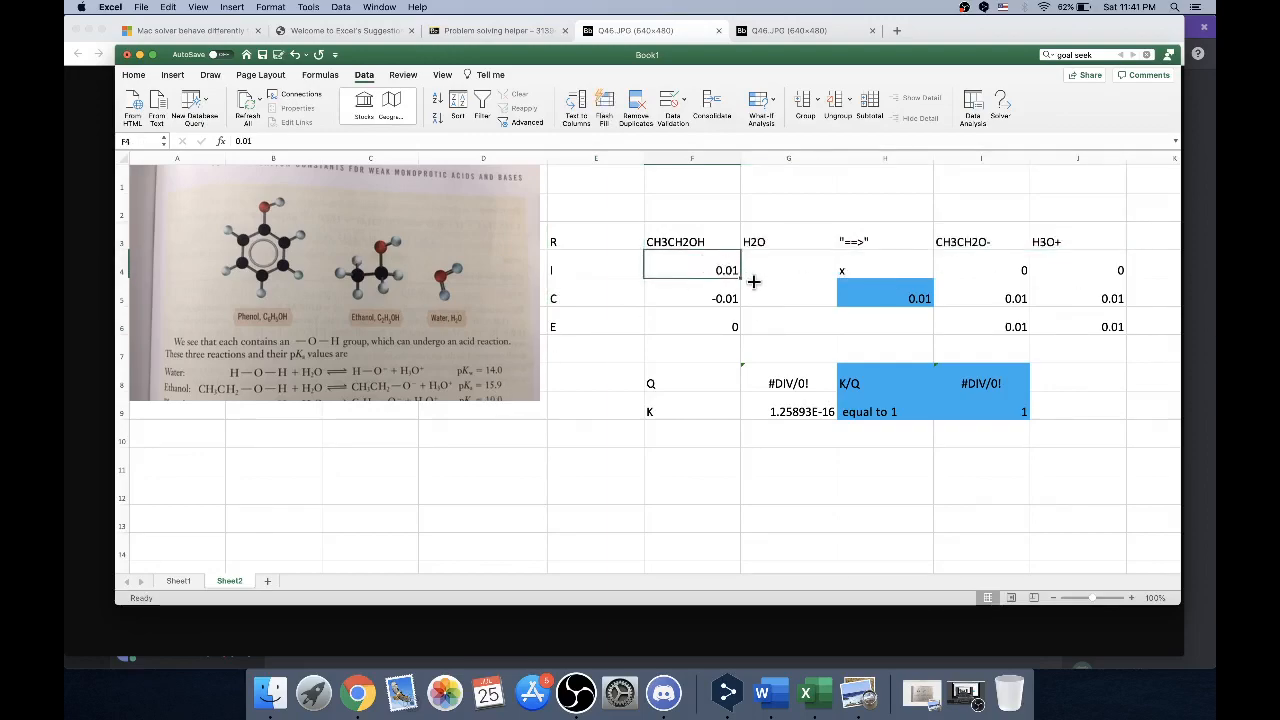
{"action": "left_click", "coordinate": [1016, 267]}
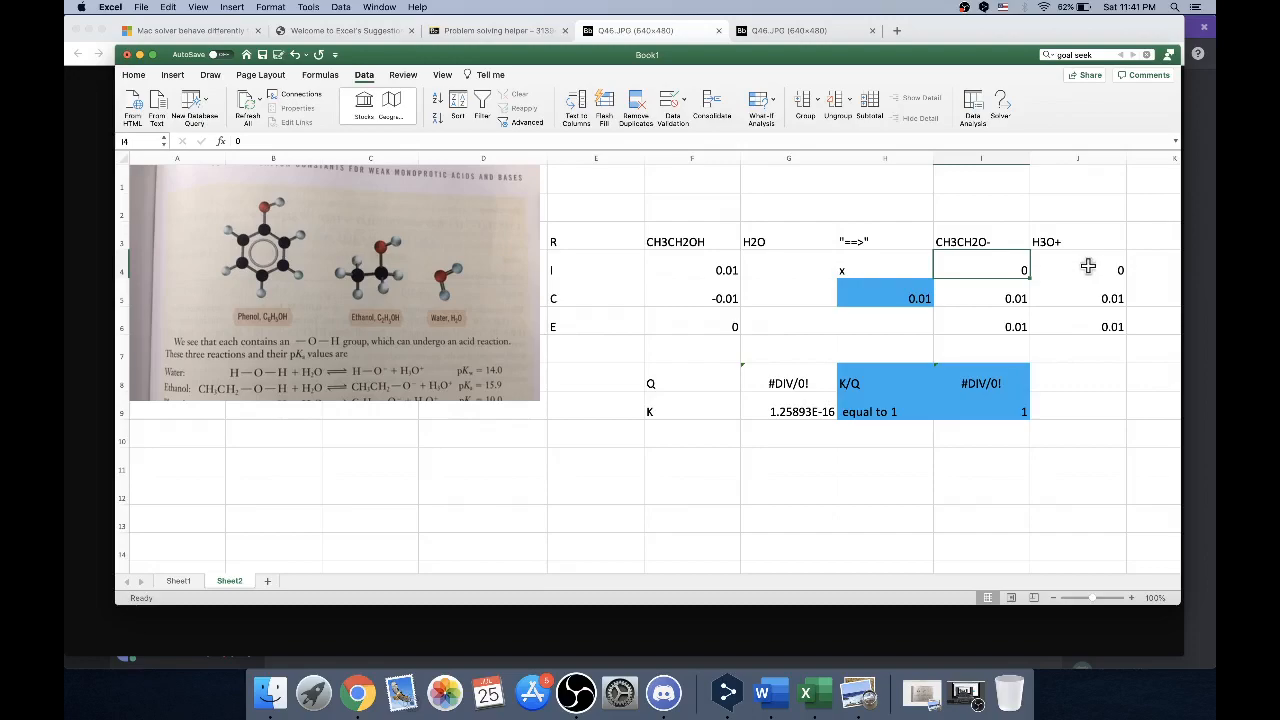
{"action": "left_click", "coordinate": [1088, 266]}
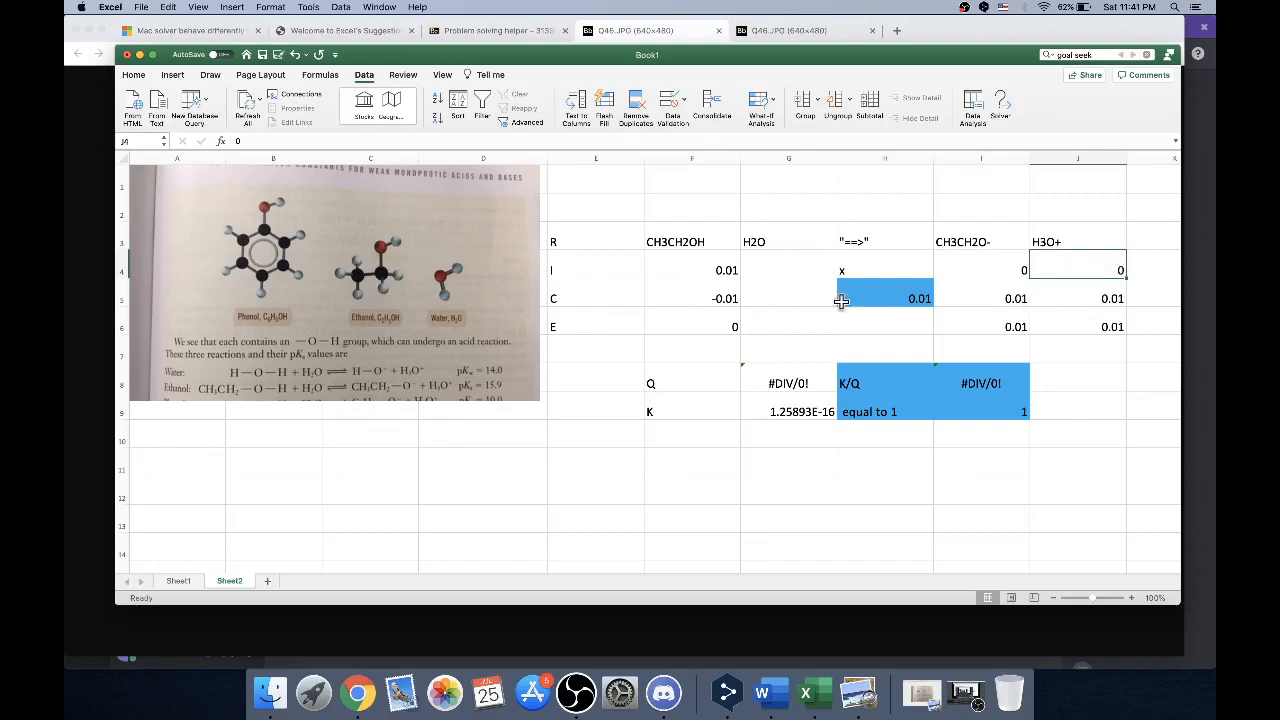
{"action": "left_click", "coordinate": [882, 271]}
{"action": "left_click_drag", "start_coordinate": [882, 271], "coordinate": [876, 292]}
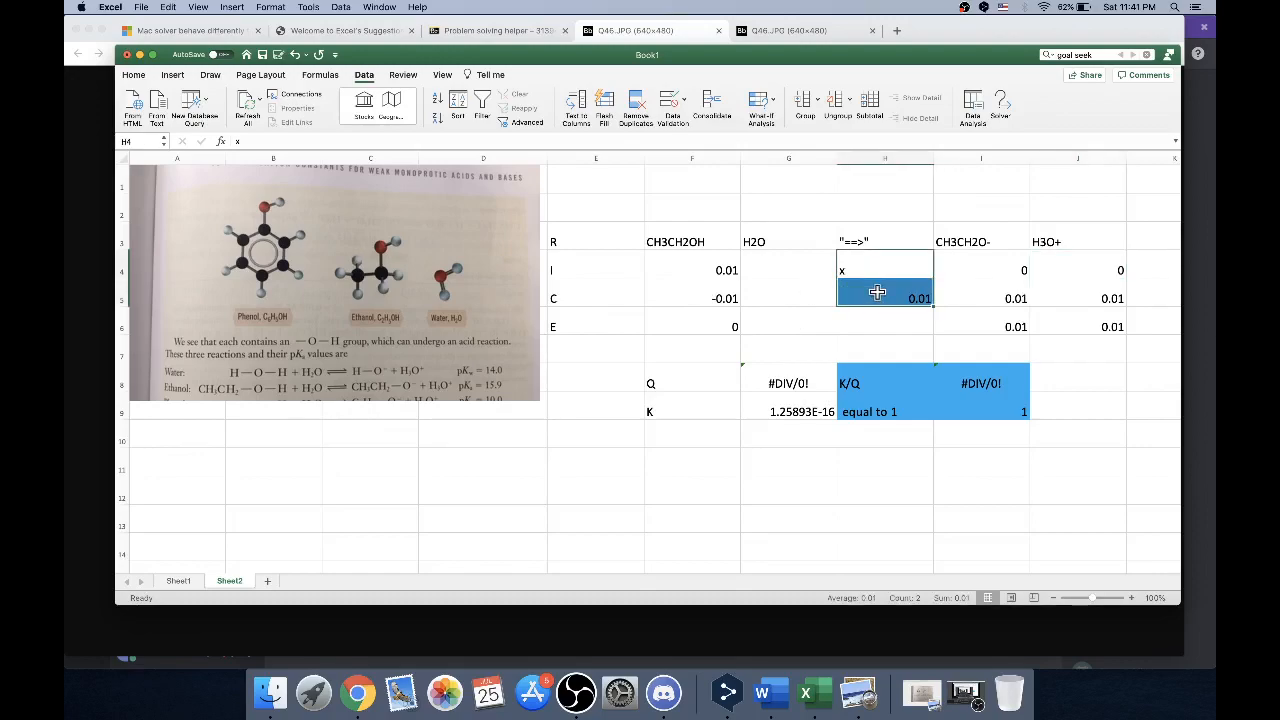
{"action": "left_click", "coordinate": [694, 294]}
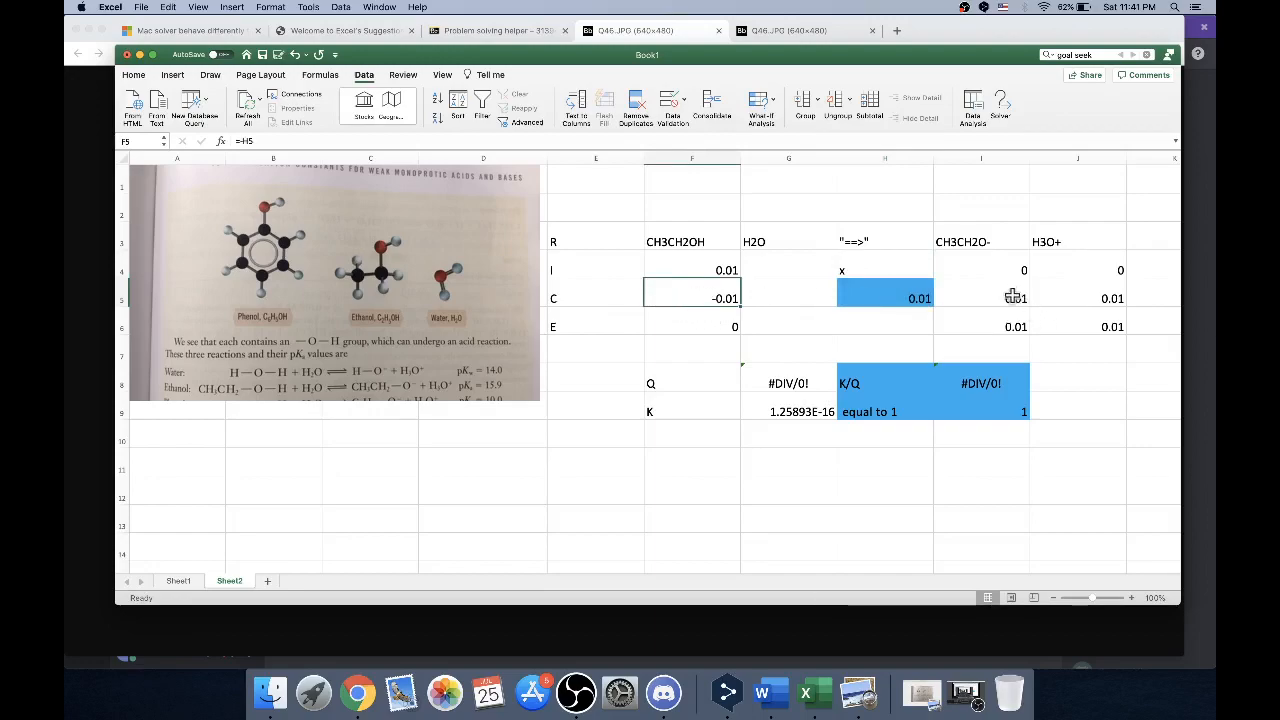
{"action": "left_click_drag", "start_coordinate": [1012, 296], "coordinate": [1057, 296]}
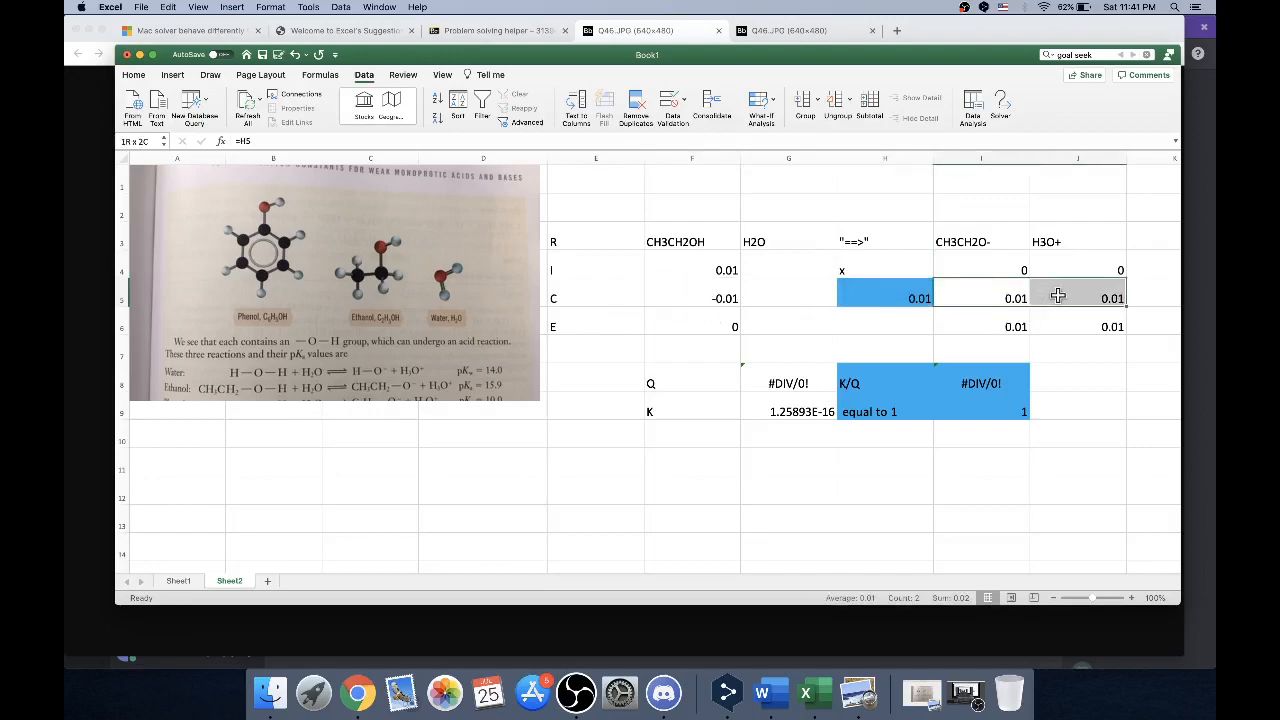
Examine the Equilibrium row formulas for CH3CH2OH, CH3CH2O- and H3O+, tracing each one to its Initial and Change cells
{"action": "left_click", "coordinate": [711, 318]}
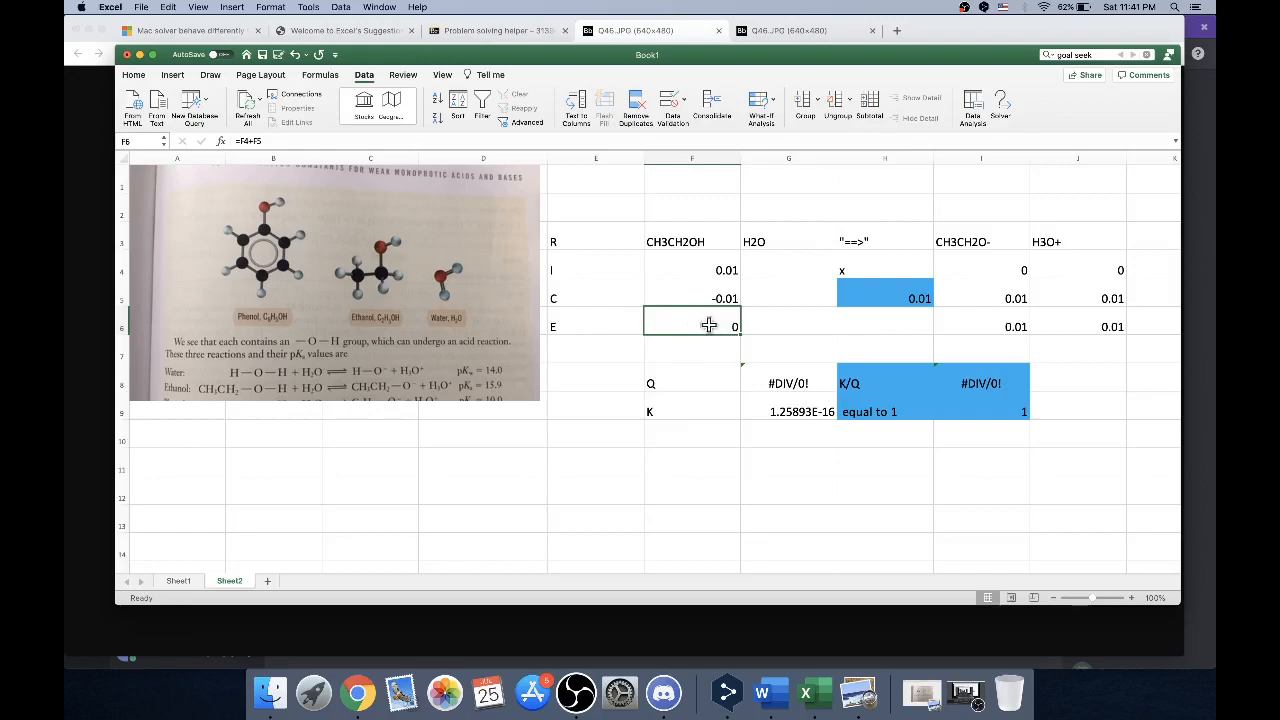
{"action": "left_click", "coordinate": [714, 268]}
{"action": "left_click", "coordinate": [714, 292]}
{"action": "left_click", "coordinate": [718, 318]}
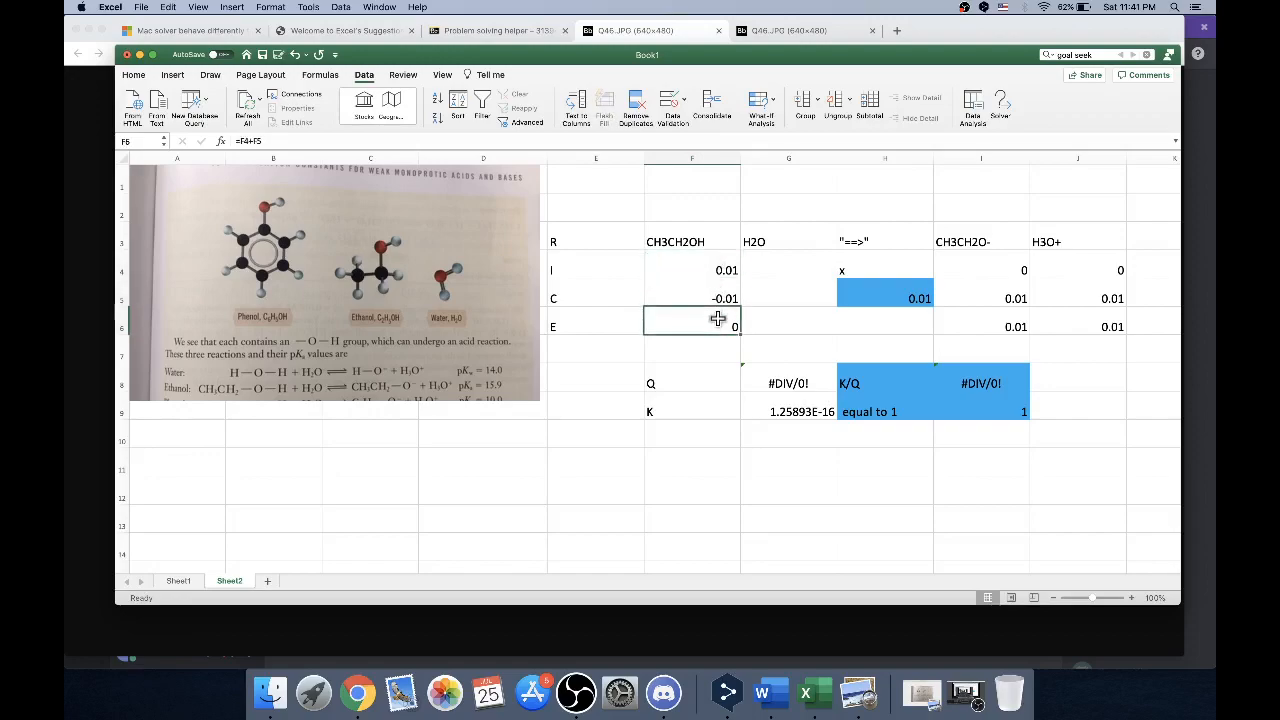
{"action": "left_click", "coordinate": [990, 322]}
{"action": "left_click", "coordinate": [998, 274]}
{"action": "left_click", "coordinate": [996, 290]}
{"action": "left_click", "coordinate": [1000, 318]}
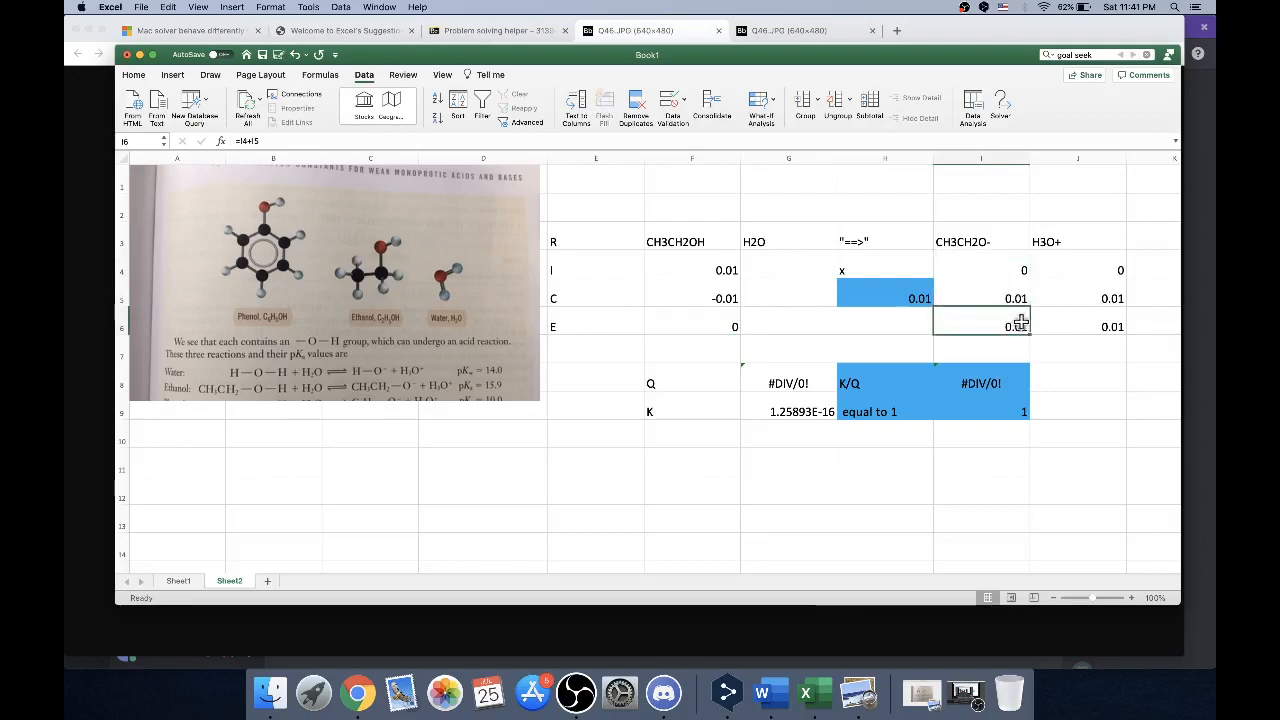
{"action": "left_click", "coordinate": [736, 142]}
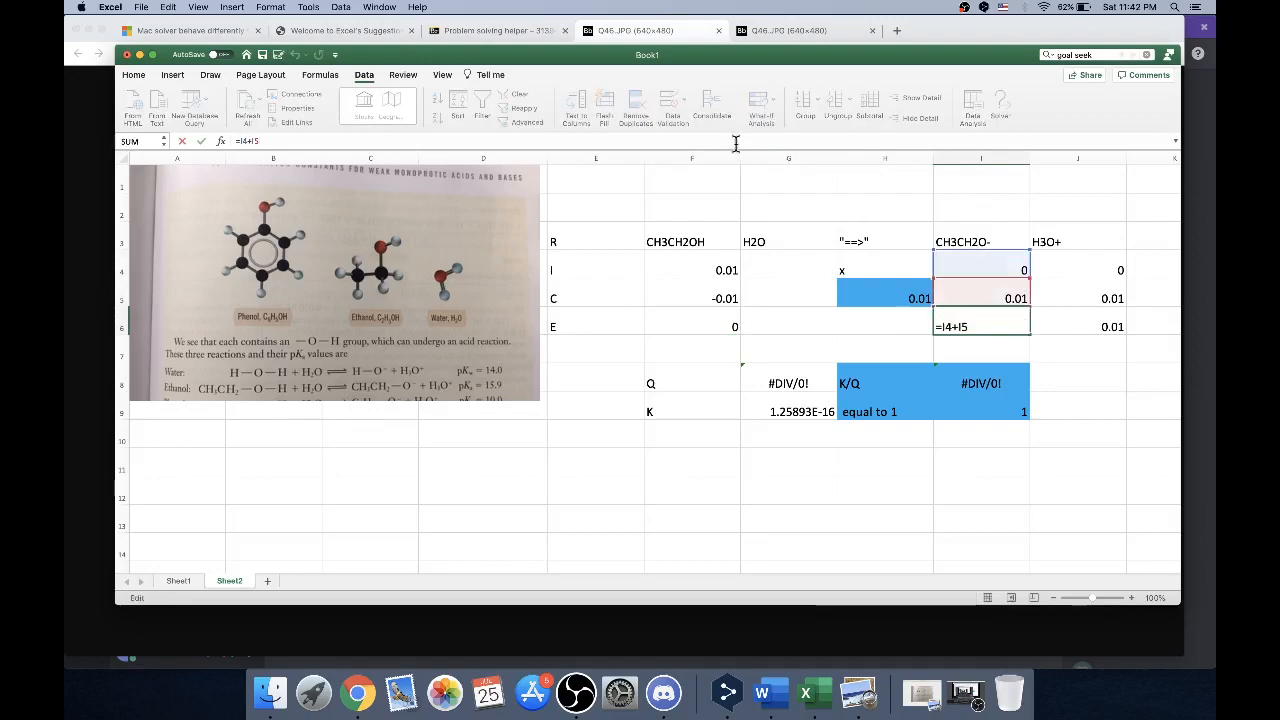
{"action": "key", "text": "Return"}
{"action": "left_click", "coordinate": [1096, 318]}
{"action": "left_click", "coordinate": [773, 139]}
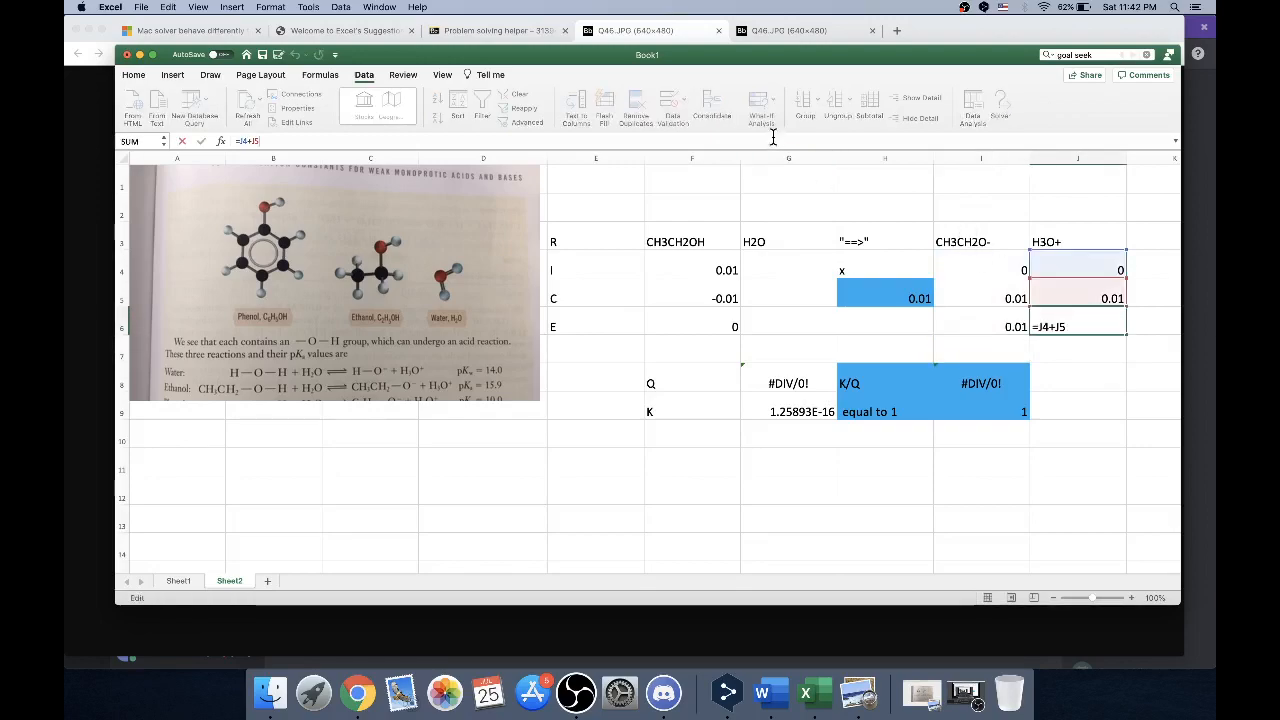
{"action": "key", "text": "Return"}
Set the x value in H5 to 0.001
{"action": "left_click", "coordinate": [880, 292]}
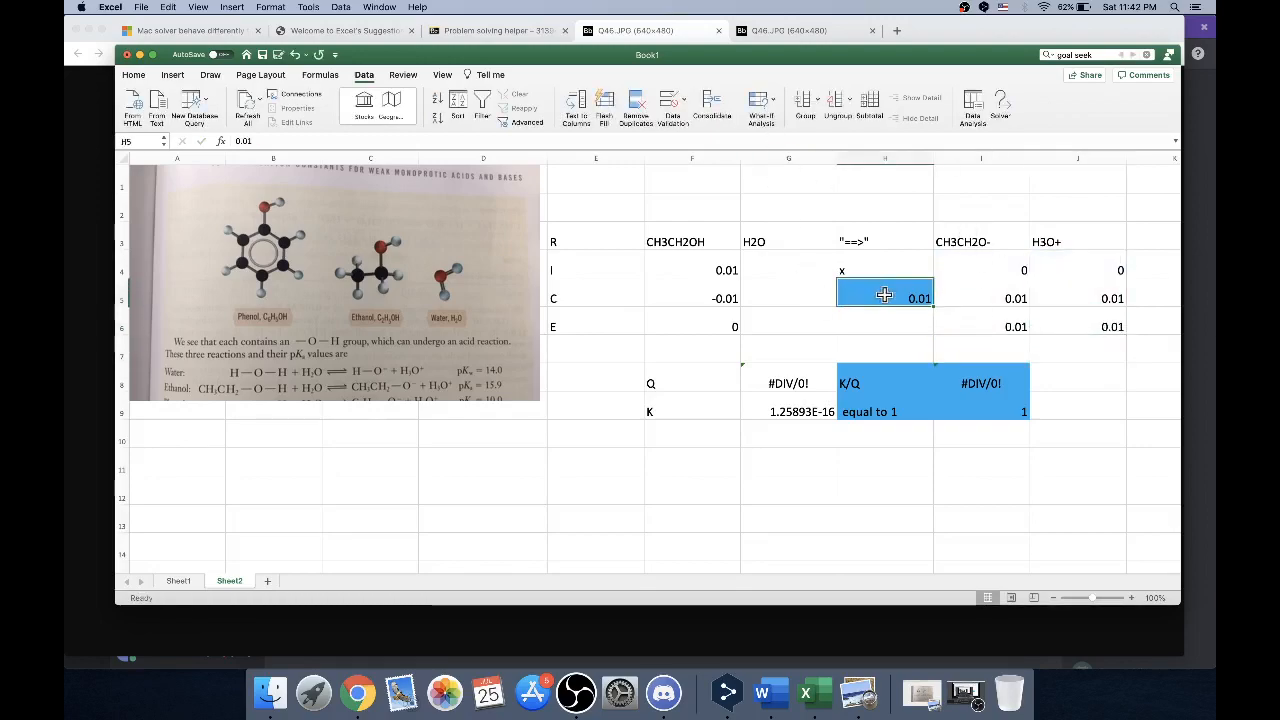
{"action": "left_click", "coordinate": [245, 140]}
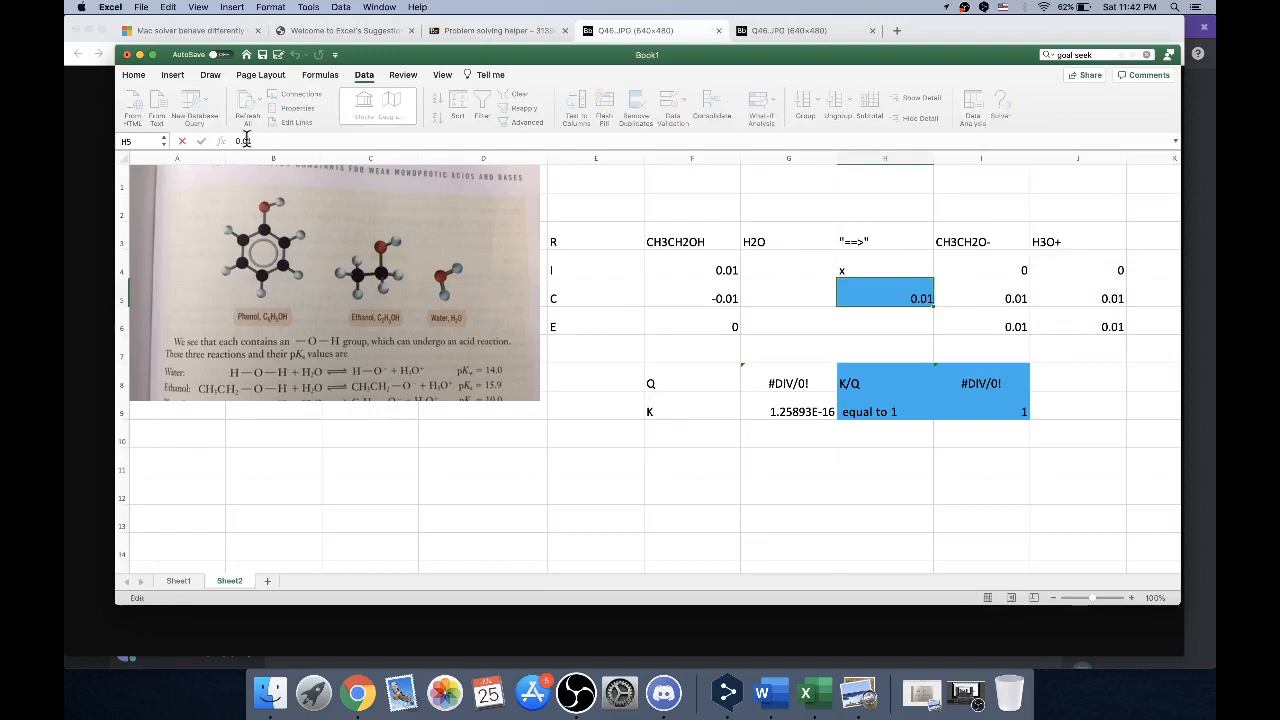
{"action": "type", "text": "0"}
{"action": "key", "text": "Return"}
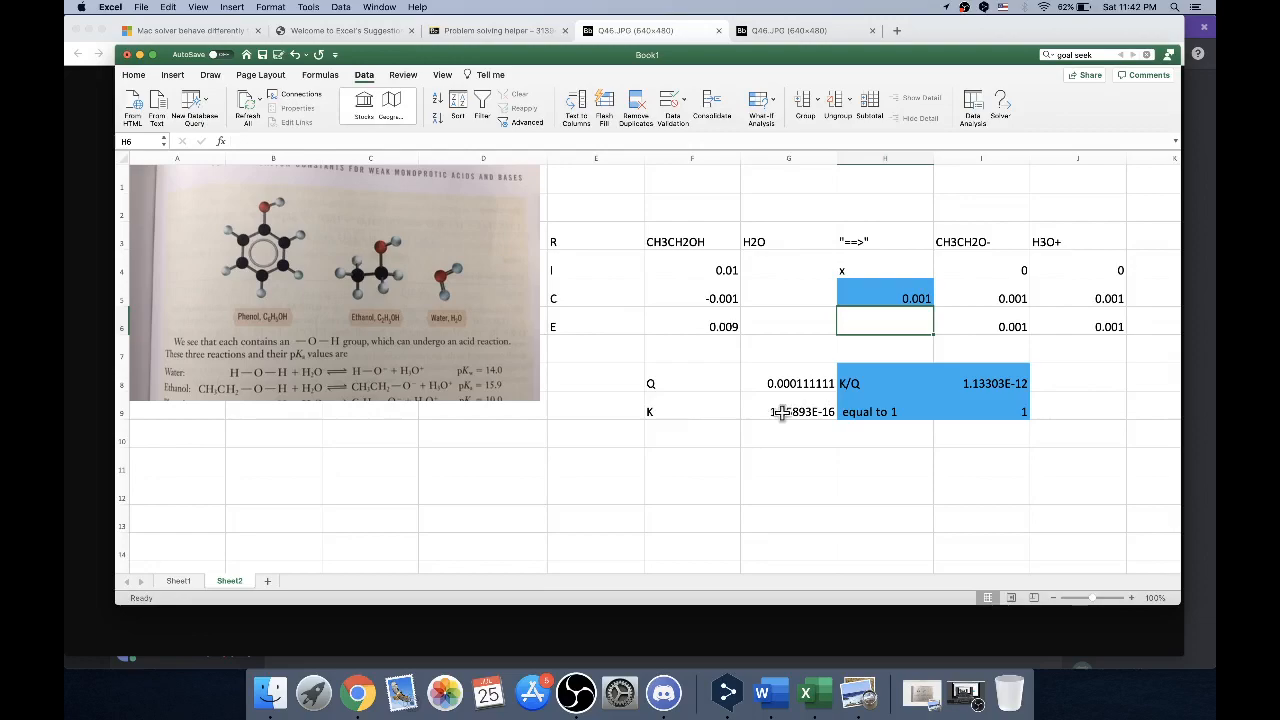
Inspect the formula for Q in G8 with its referenced cells, and the formula for K in G9
{"action": "left_click", "coordinate": [793, 382]}
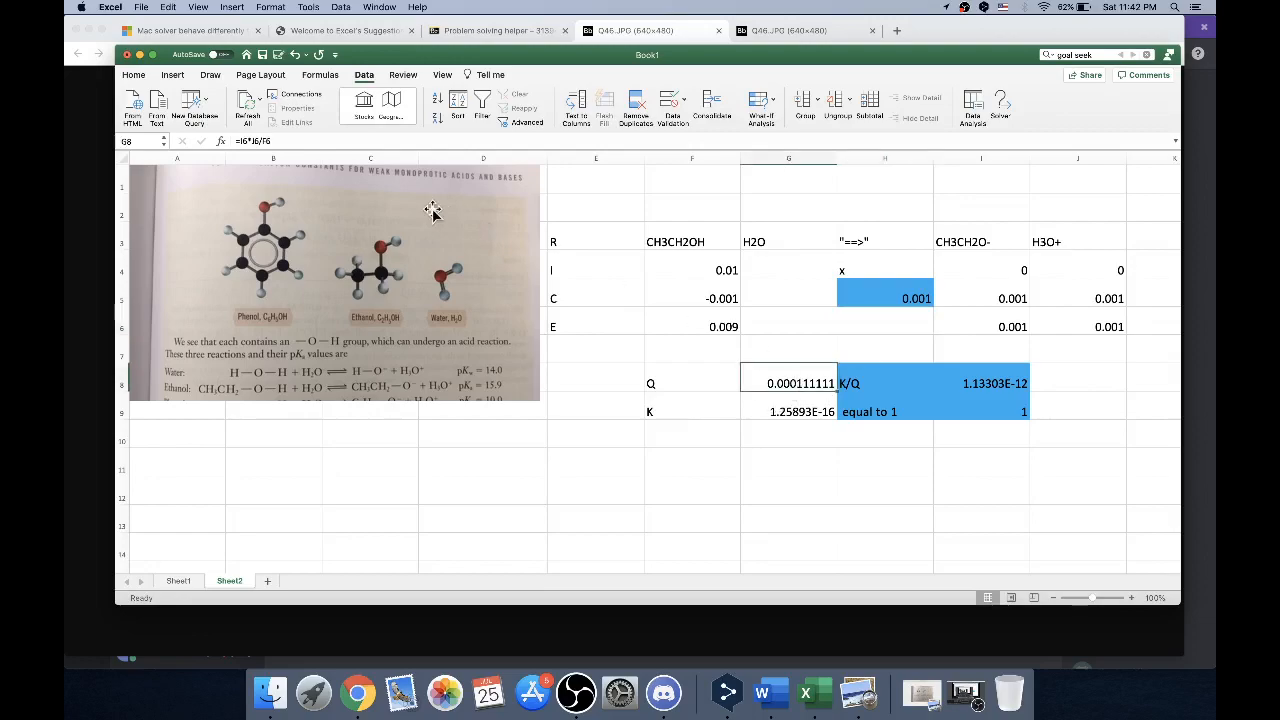
{"action": "left_click", "coordinate": [303, 140]}
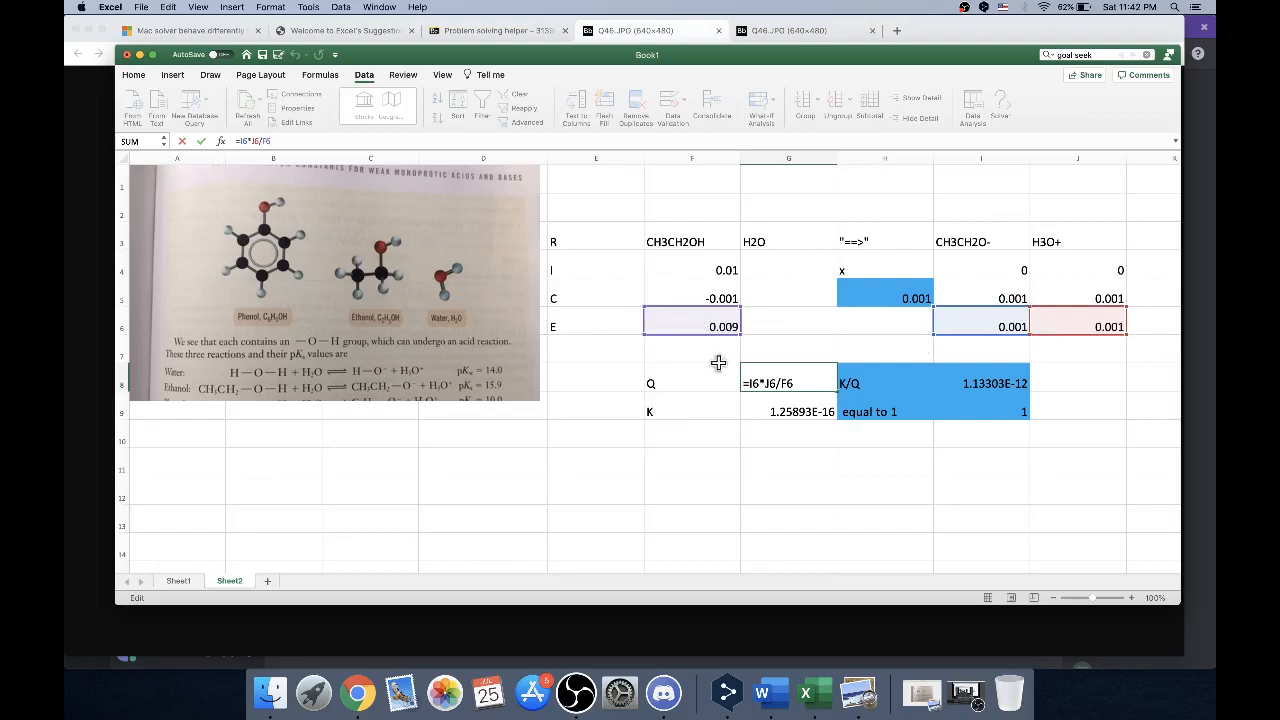
{"action": "key", "text": "Return"}
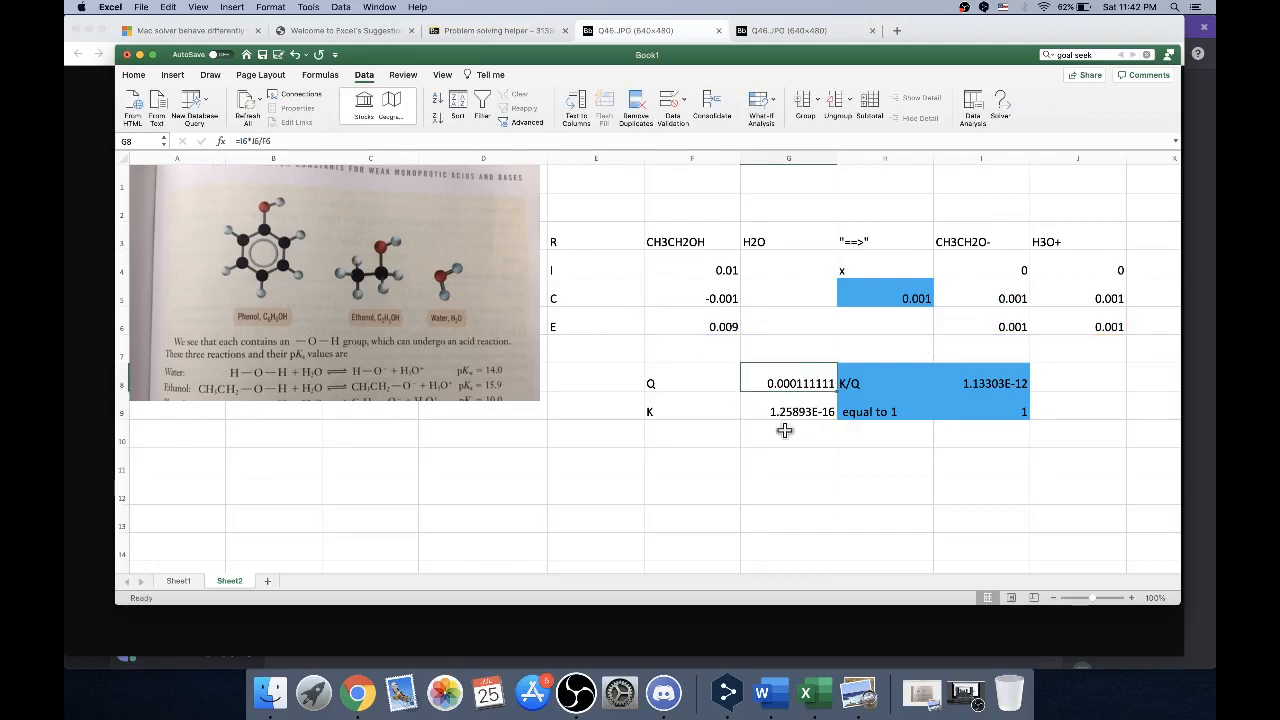
{"action": "left_click", "coordinate": [790, 409]}
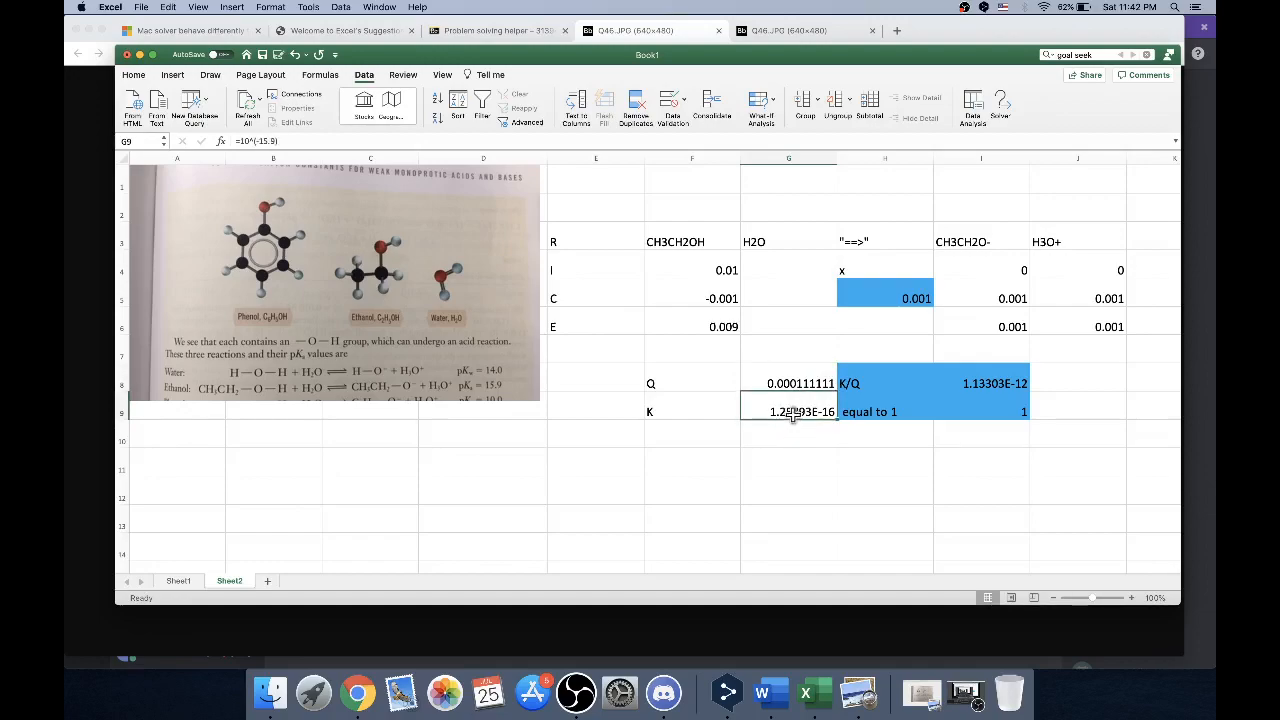
Set up Solver to bring Q in G8 to a value of 1.26e-16 by changing cell H5
{"action": "left_click", "coordinate": [1000, 106]}
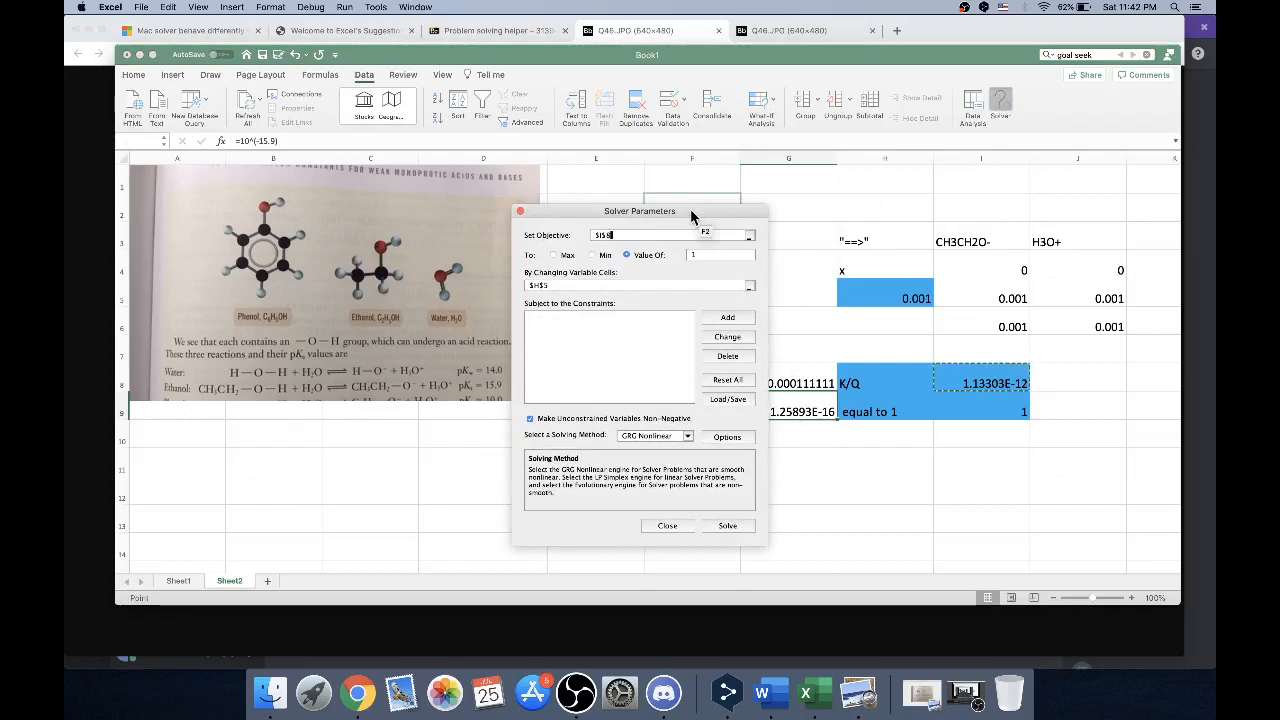
{"action": "left_click_drag", "start_coordinate": [695, 212], "coordinate": [540, 217]}
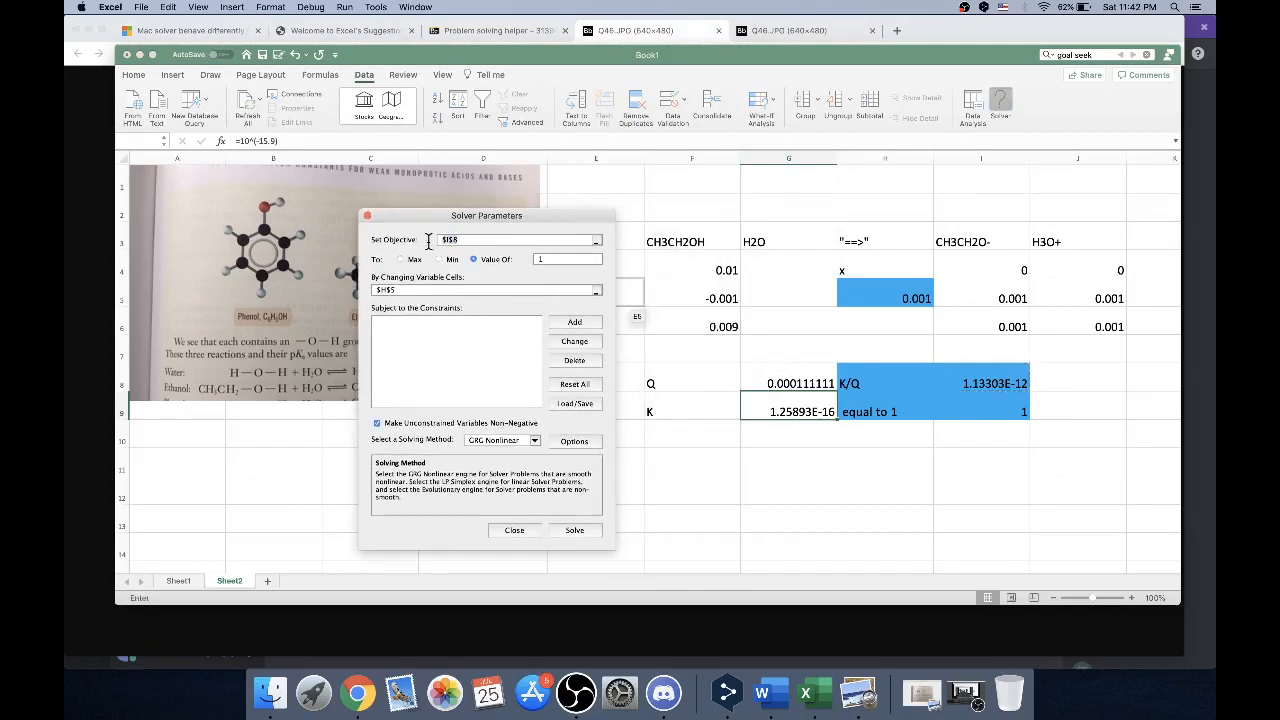
{"action": "left_click", "coordinate": [816, 381]}
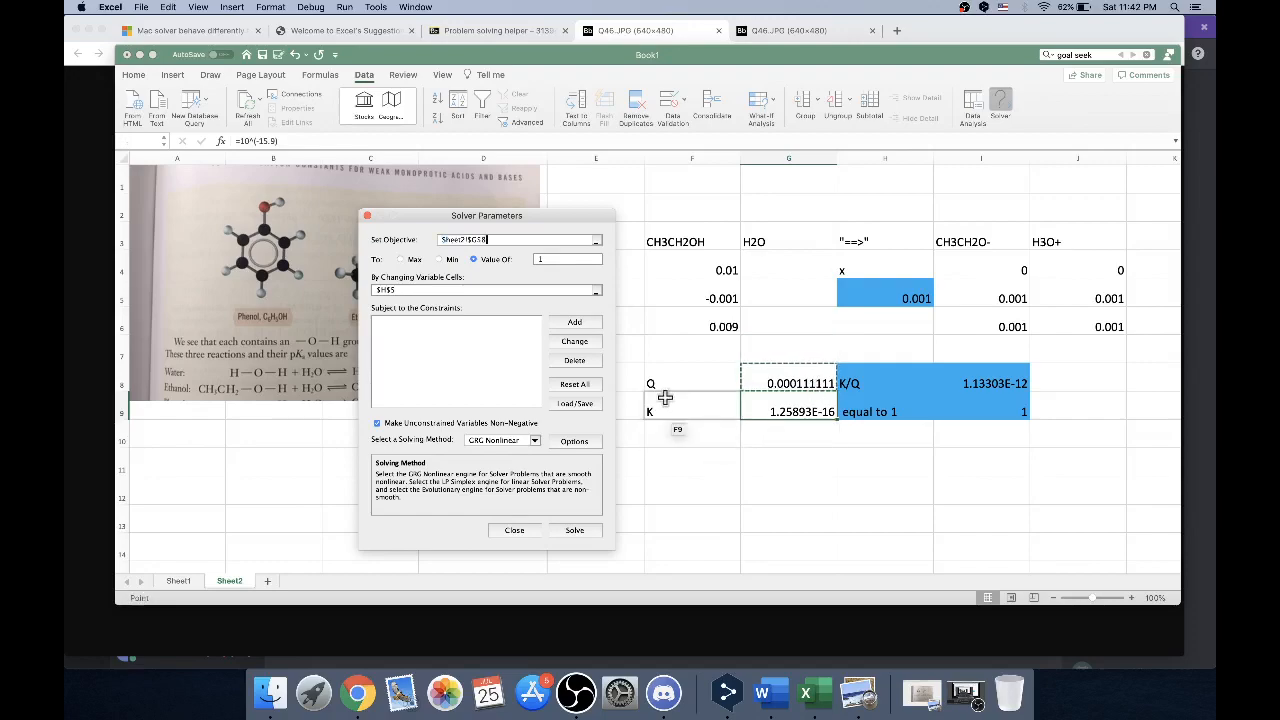
{"action": "left_click", "coordinate": [536, 260]}
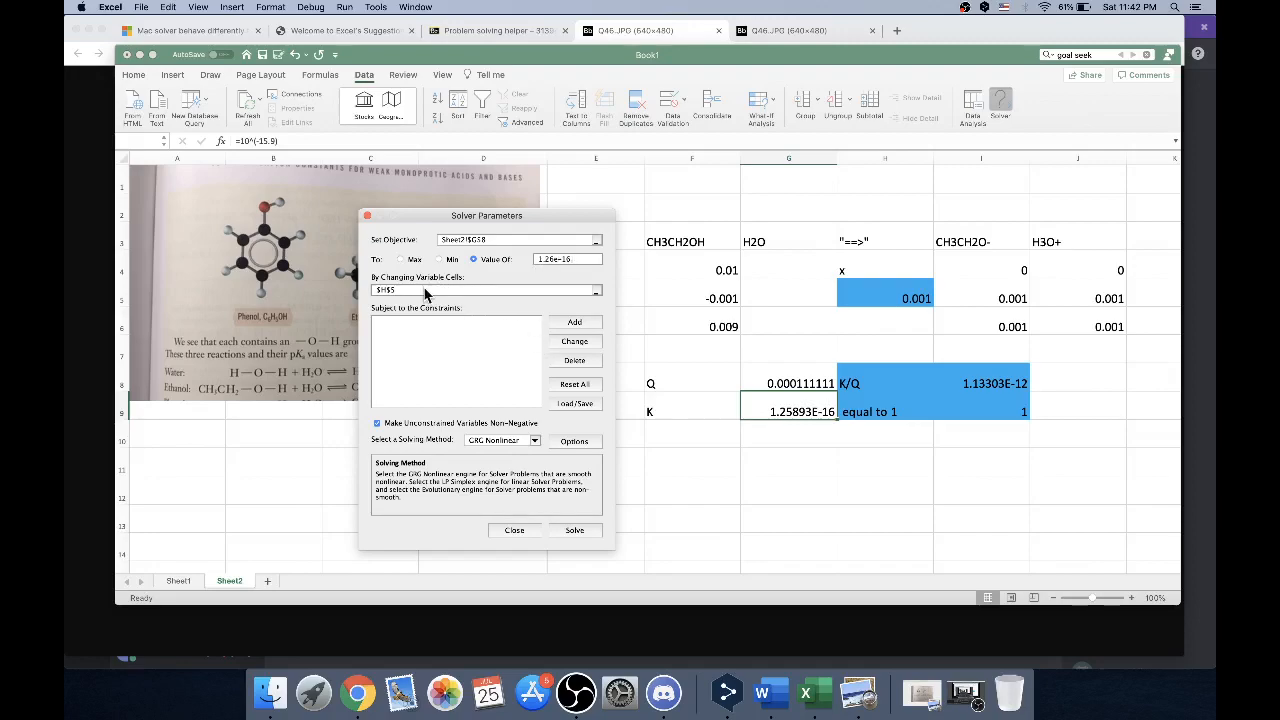
{"action": "left_click", "coordinate": [880, 290]}
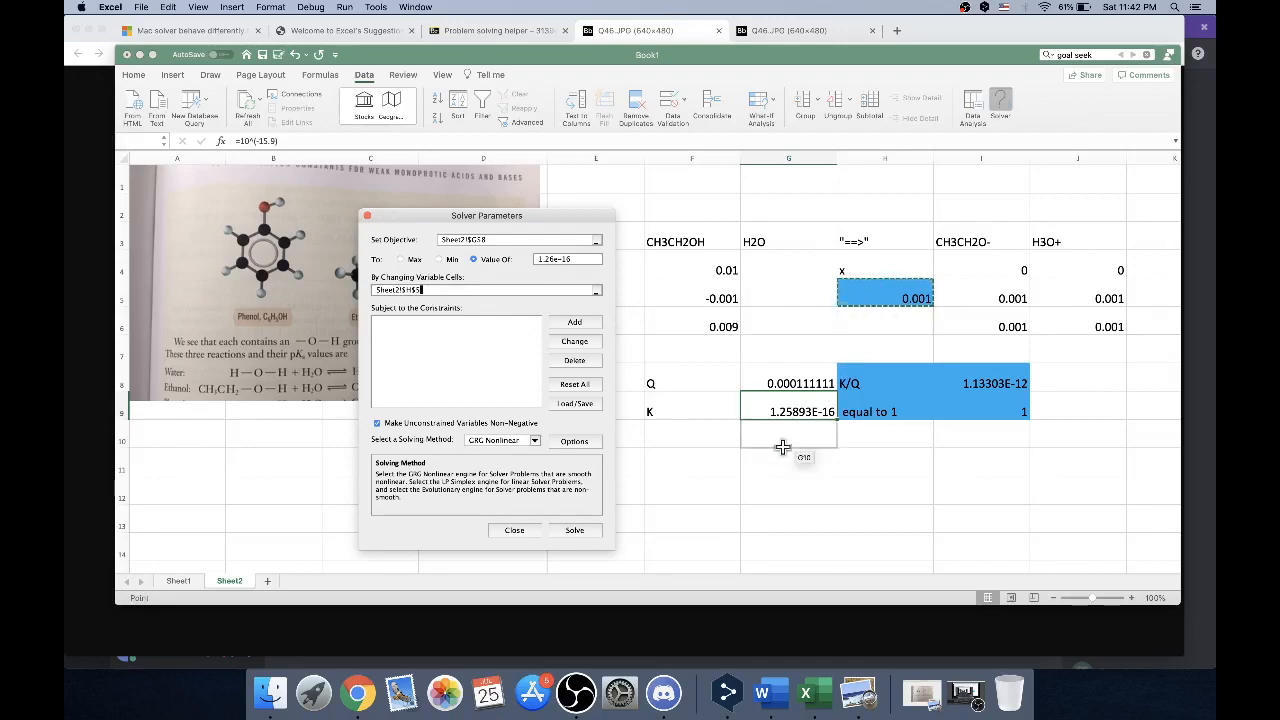
Review Solver's constraint precision and GRG Nonlinear convergence options and accept them
{"action": "left_click", "coordinate": [574, 441]}
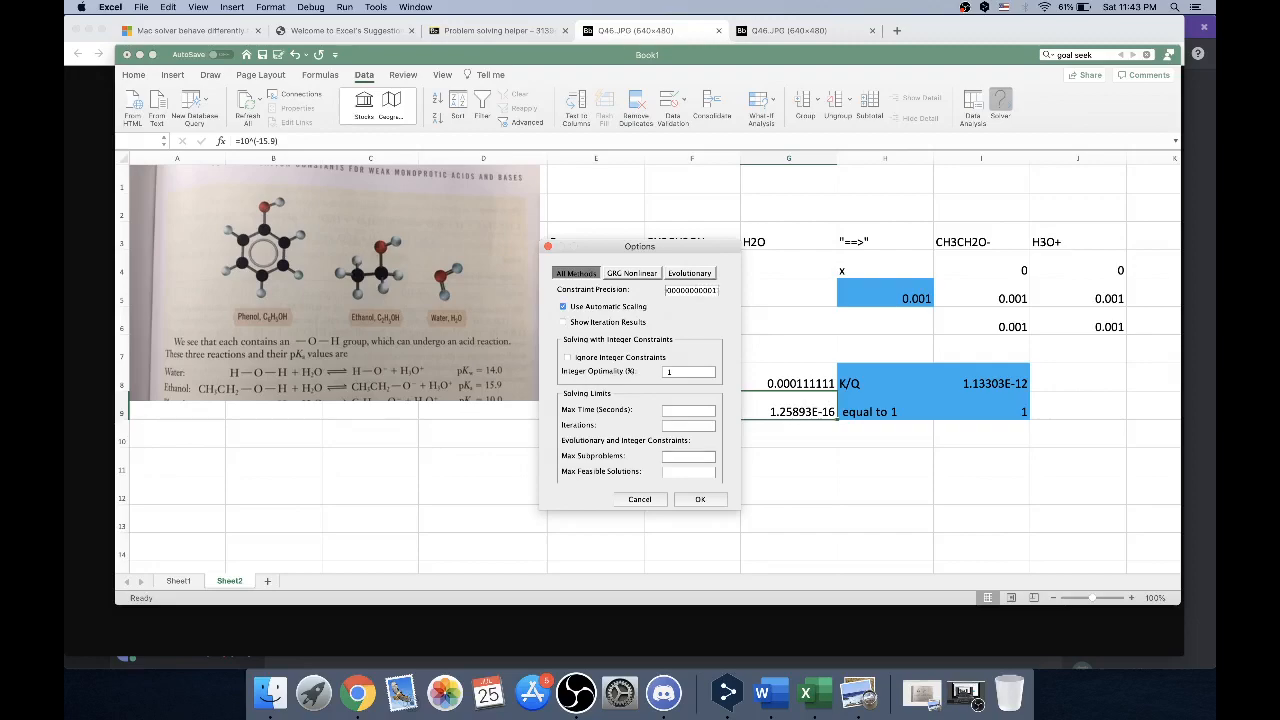
{"action": "left_click", "coordinate": [632, 274]}
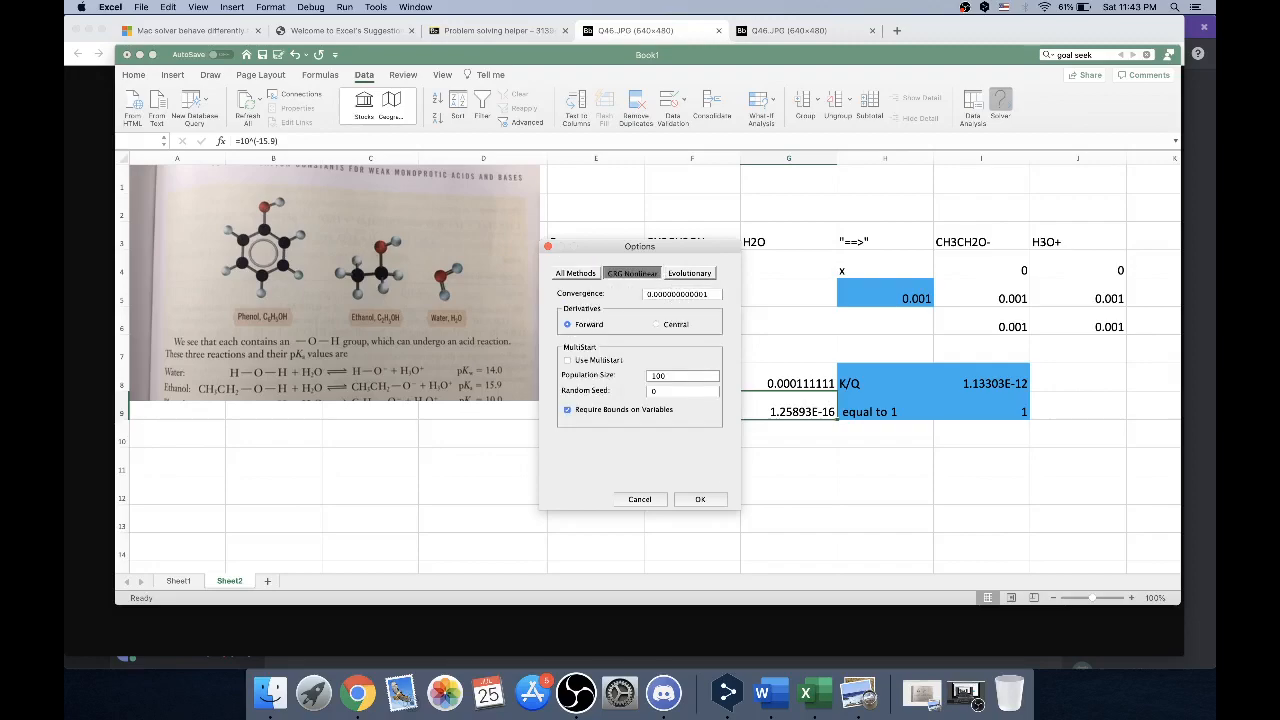
{"action": "left_click", "coordinate": [714, 497]}
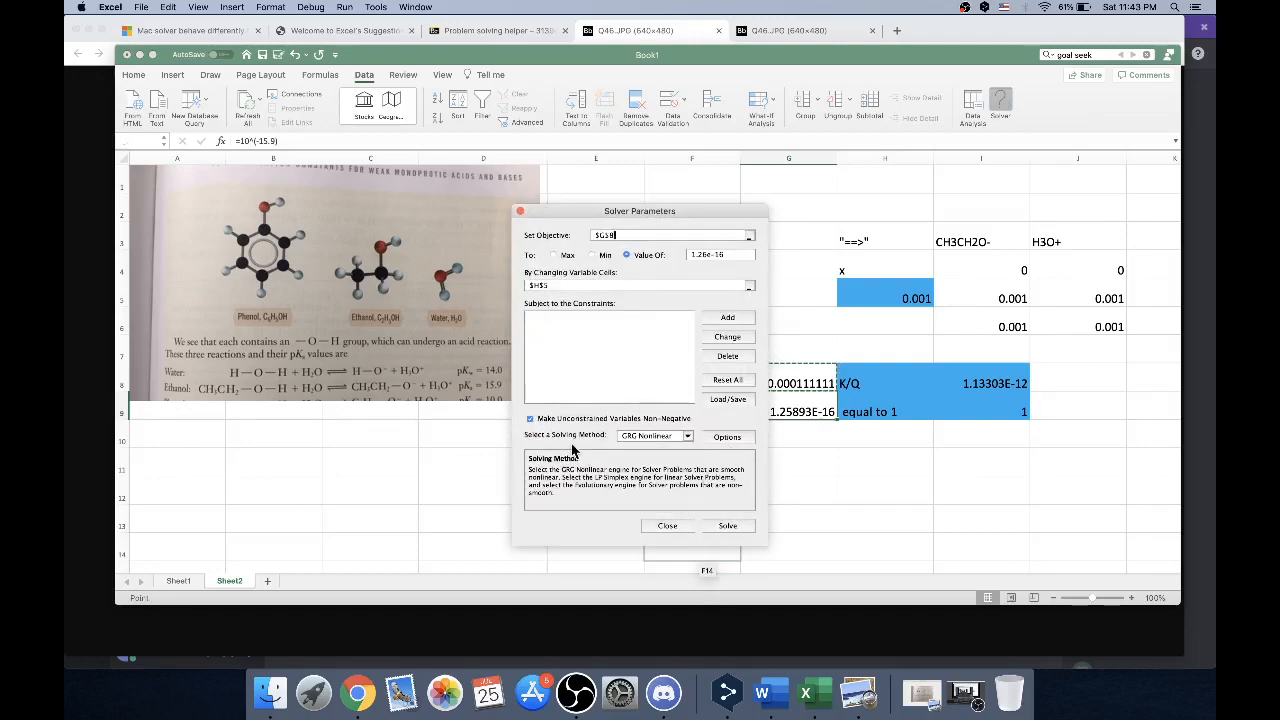
Turn off the non-negative restriction on unconstrained variables and run Solver, keeping its solution
{"action": "left_click", "coordinate": [531, 419]}
{"action": "left_click", "coordinate": [718, 528]}
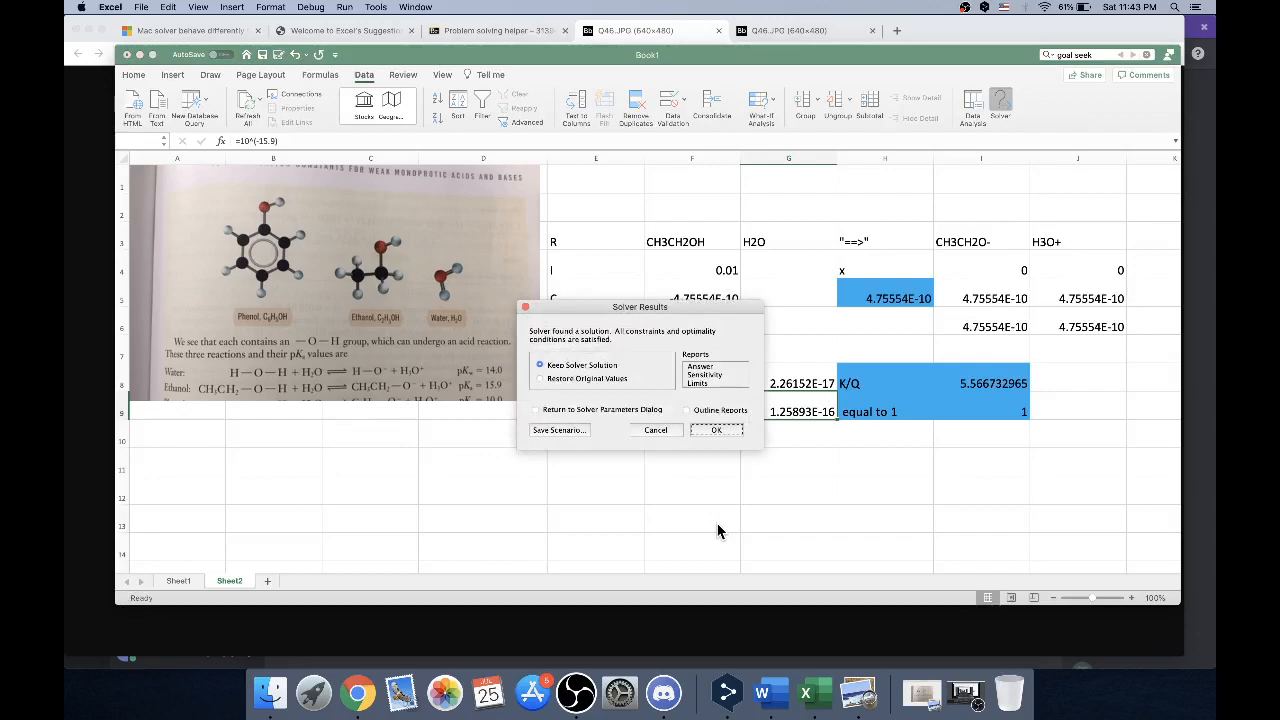
{"action": "left_click", "coordinate": [718, 431]}
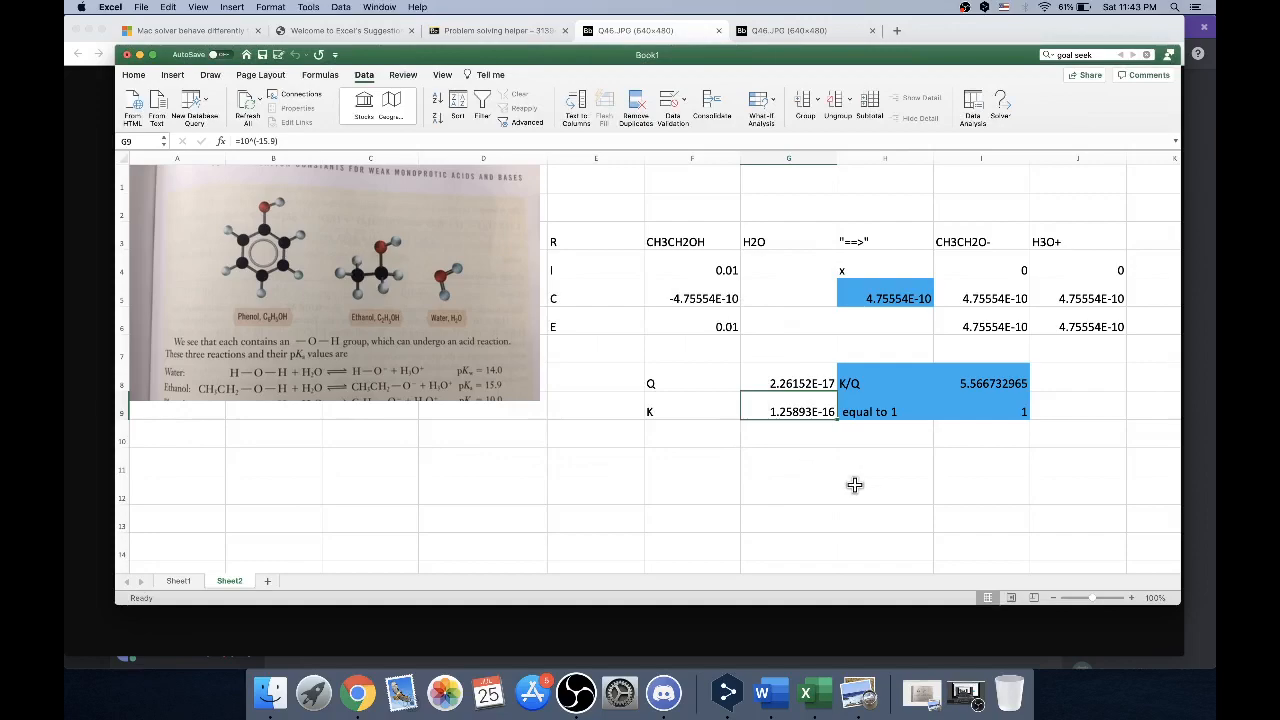
Check the solved x and Q cells, reset x in H5 to 0.0001, and inspect the K/Q formula in I8
{"action": "left_click", "coordinate": [902, 294]}
{"action": "left_click", "coordinate": [810, 380]}
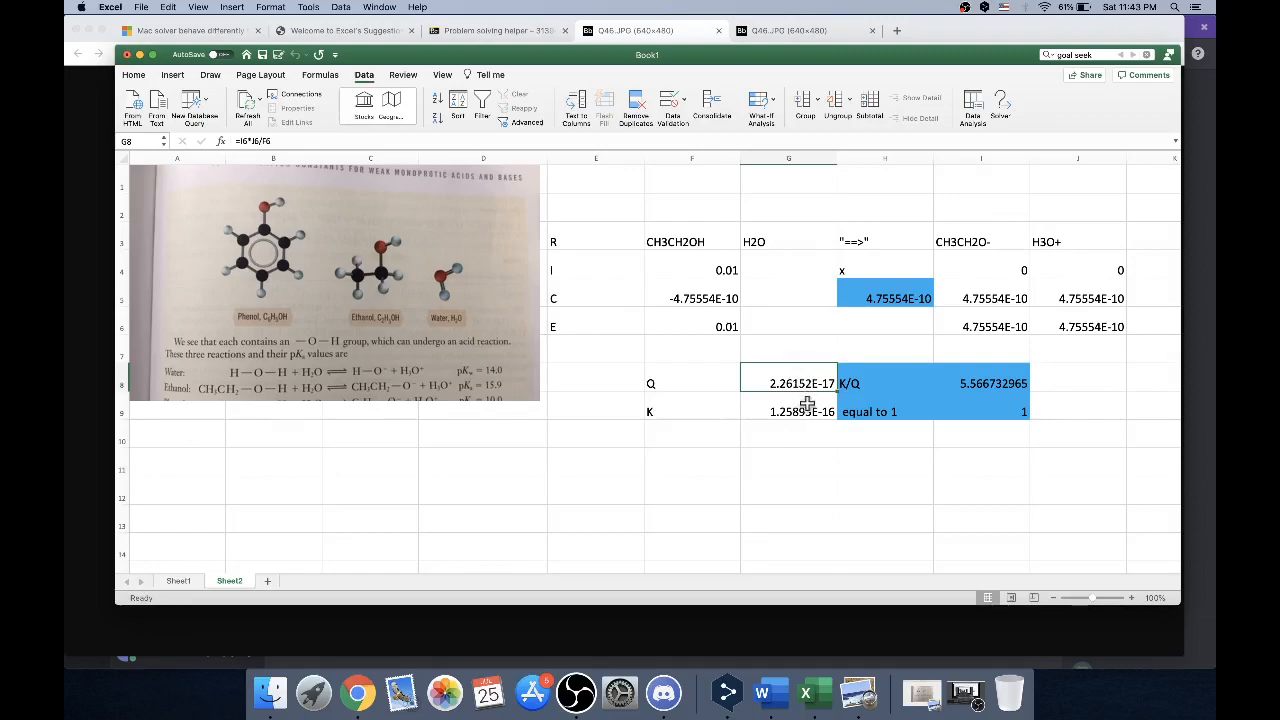
{"action": "left_click", "coordinate": [882, 302]}
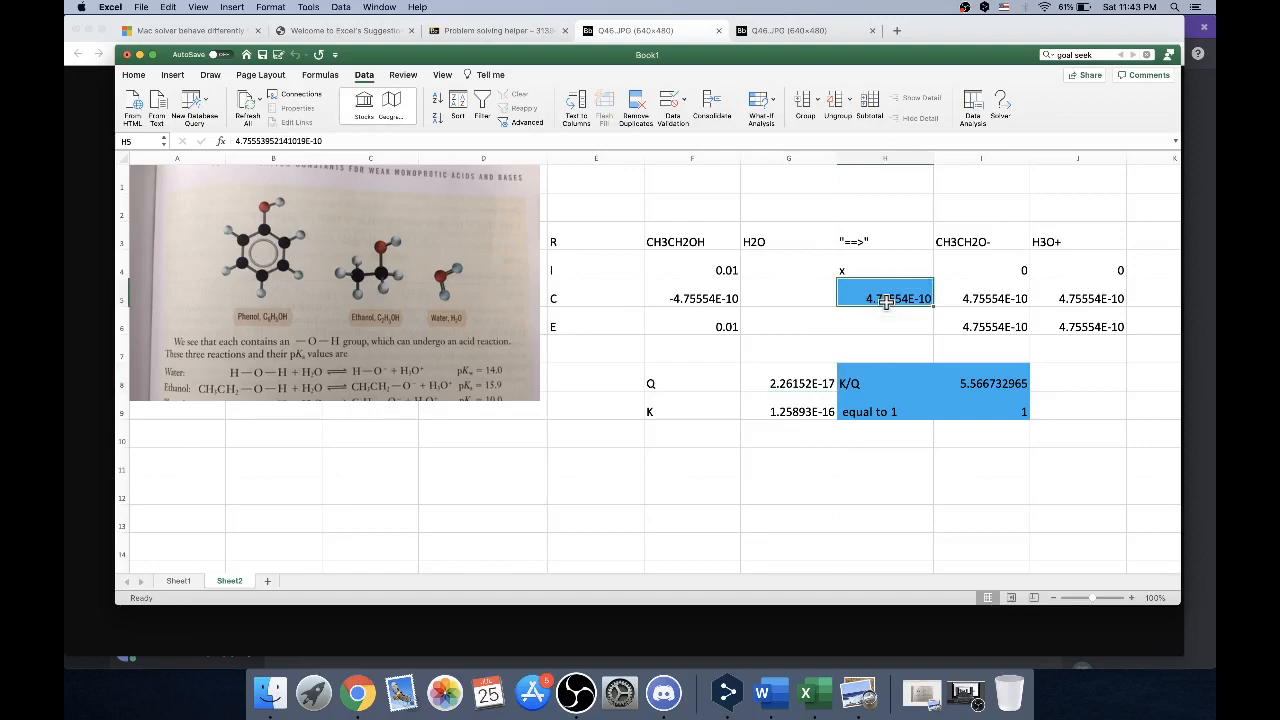
{"action": "type", "text": "0.0001"}
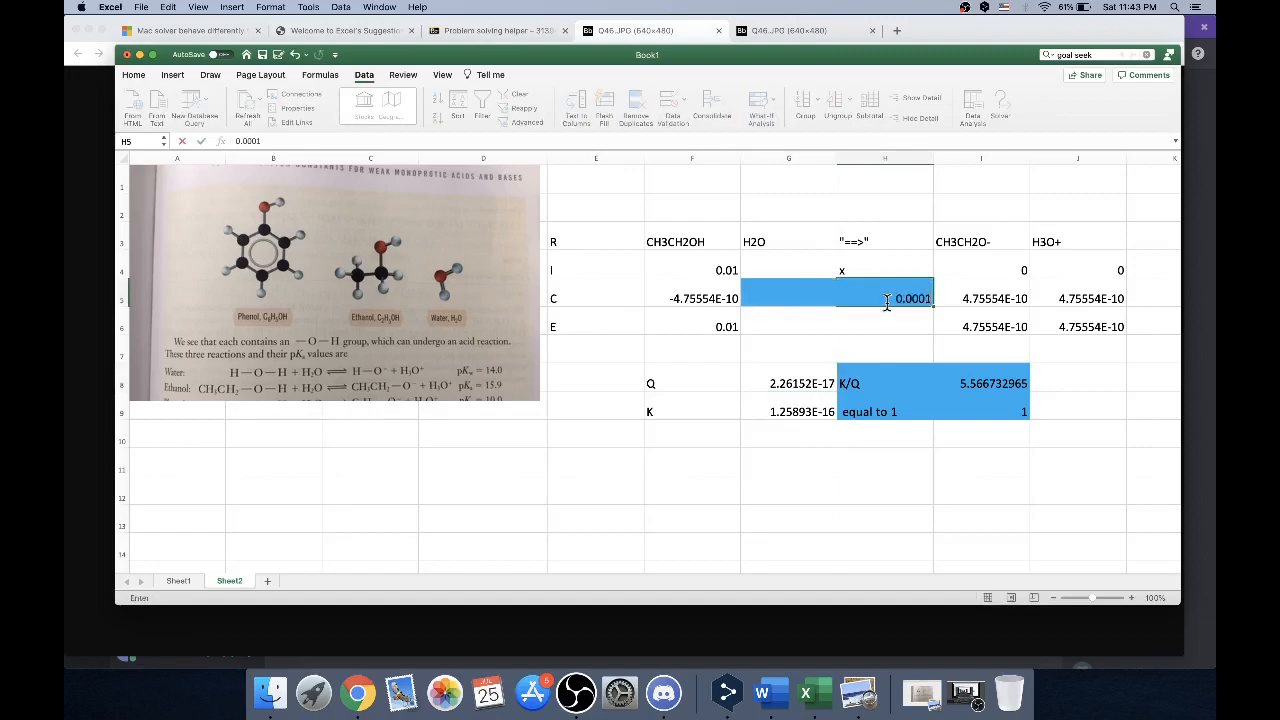
{"action": "key", "text": "Return"}
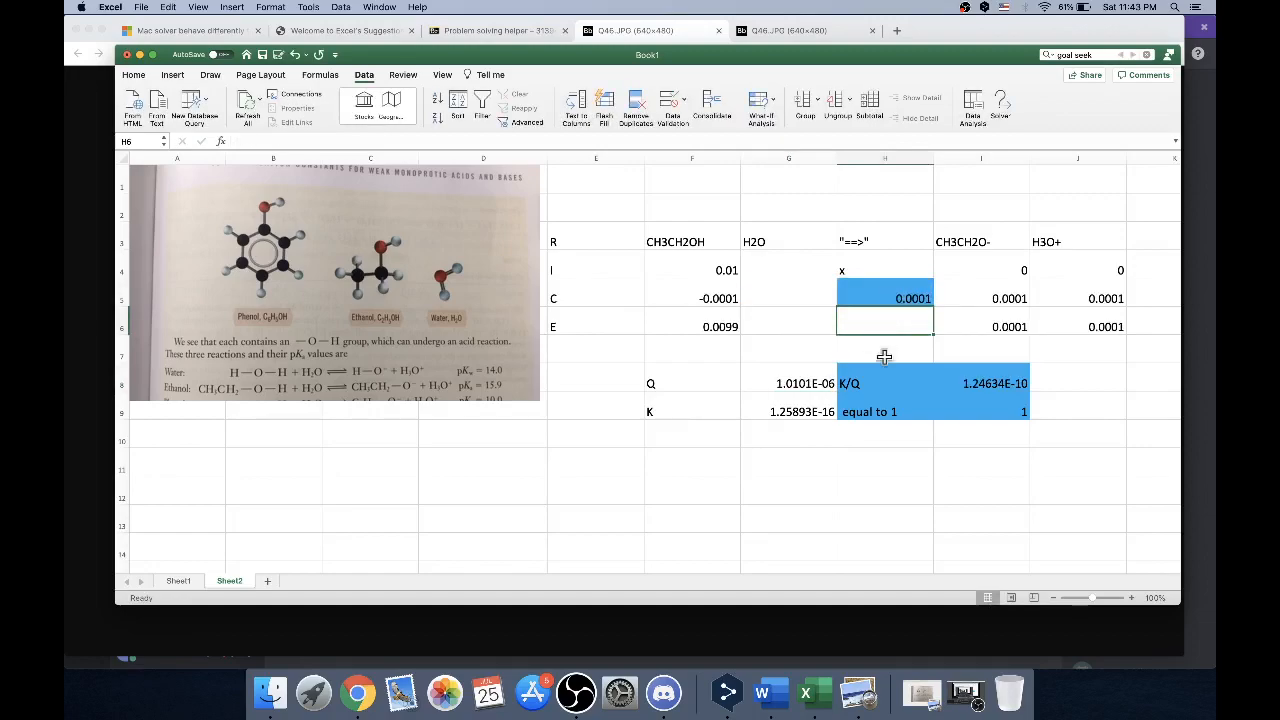
{"action": "left_click", "coordinate": [988, 383]}
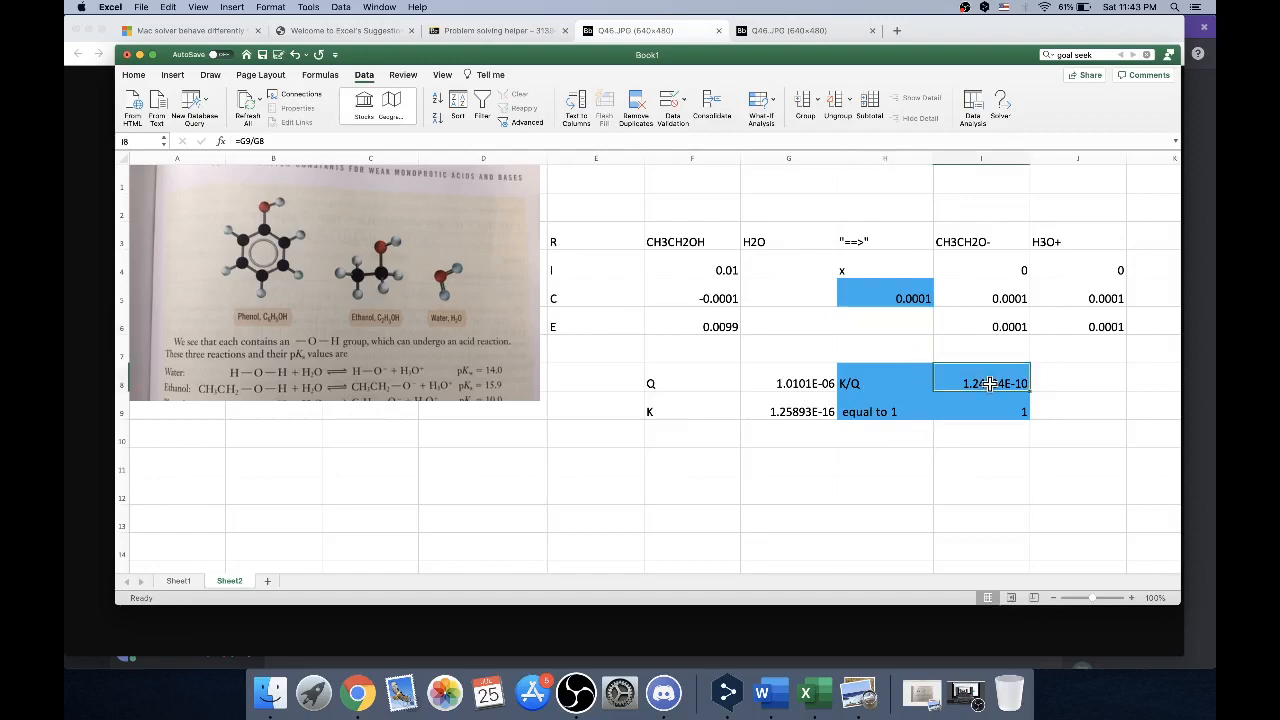
Re-enter the K/Q formula in I8 as =G9/G8, dividing the K cell by the Q cell
{"action": "left_click", "coordinate": [270, 140]}
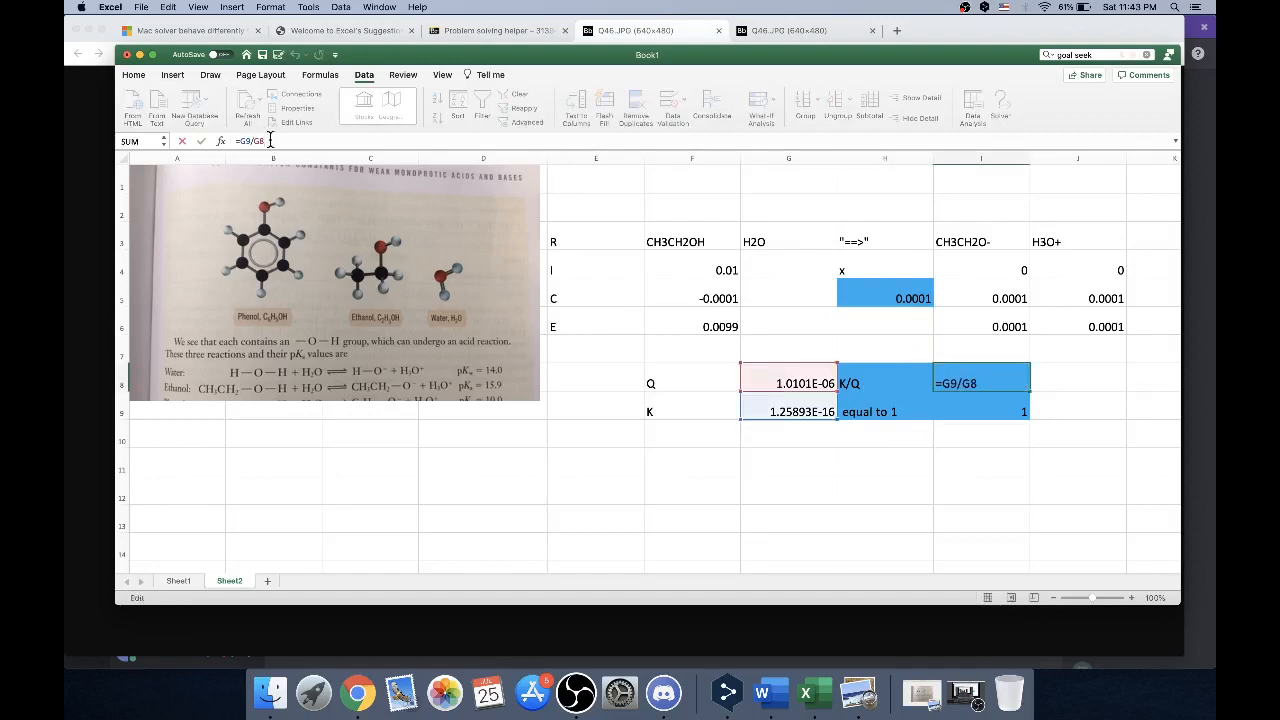
{"action": "key", "text": "BackSpace"}
{"action": "key", "text": "BackSpace"}
{"action": "key", "text": "BackSpace"}
{"action": "key", "text": "BackSpace"}
{"action": "key", "text": "BackSpace"}
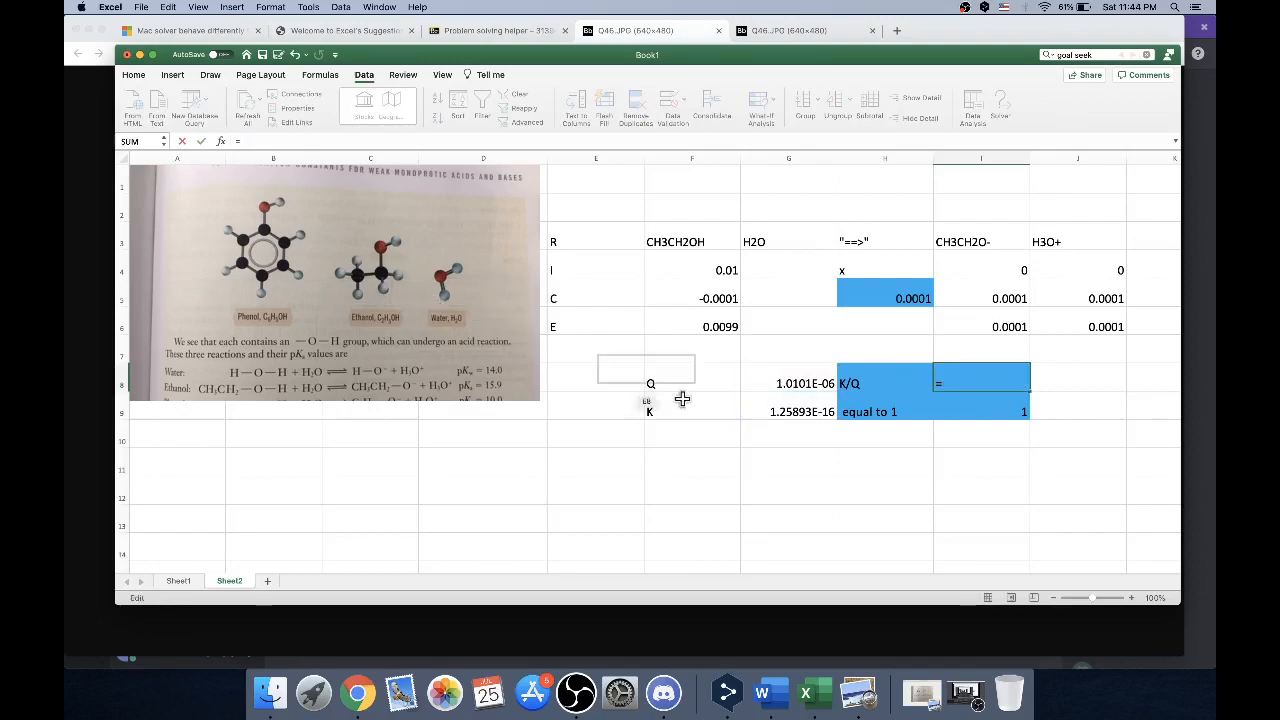
{"action": "left_click", "coordinate": [779, 412]}
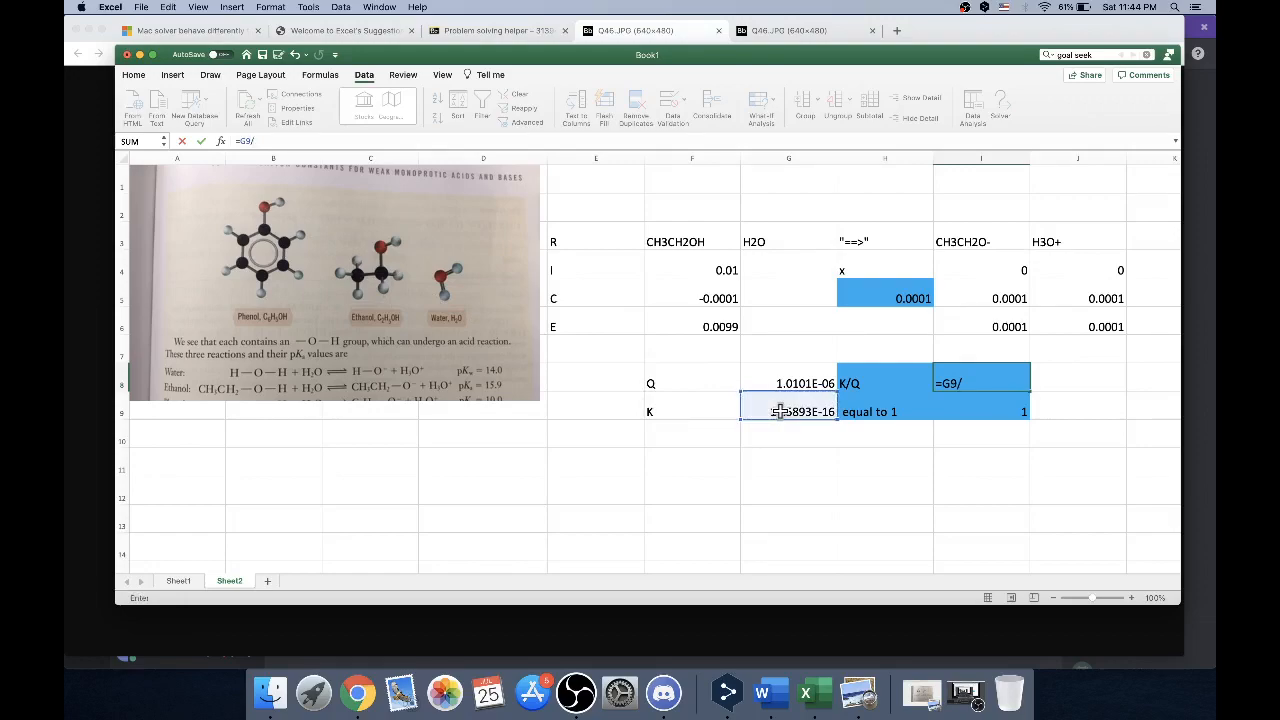
{"action": "left_click", "coordinate": [773, 377]}
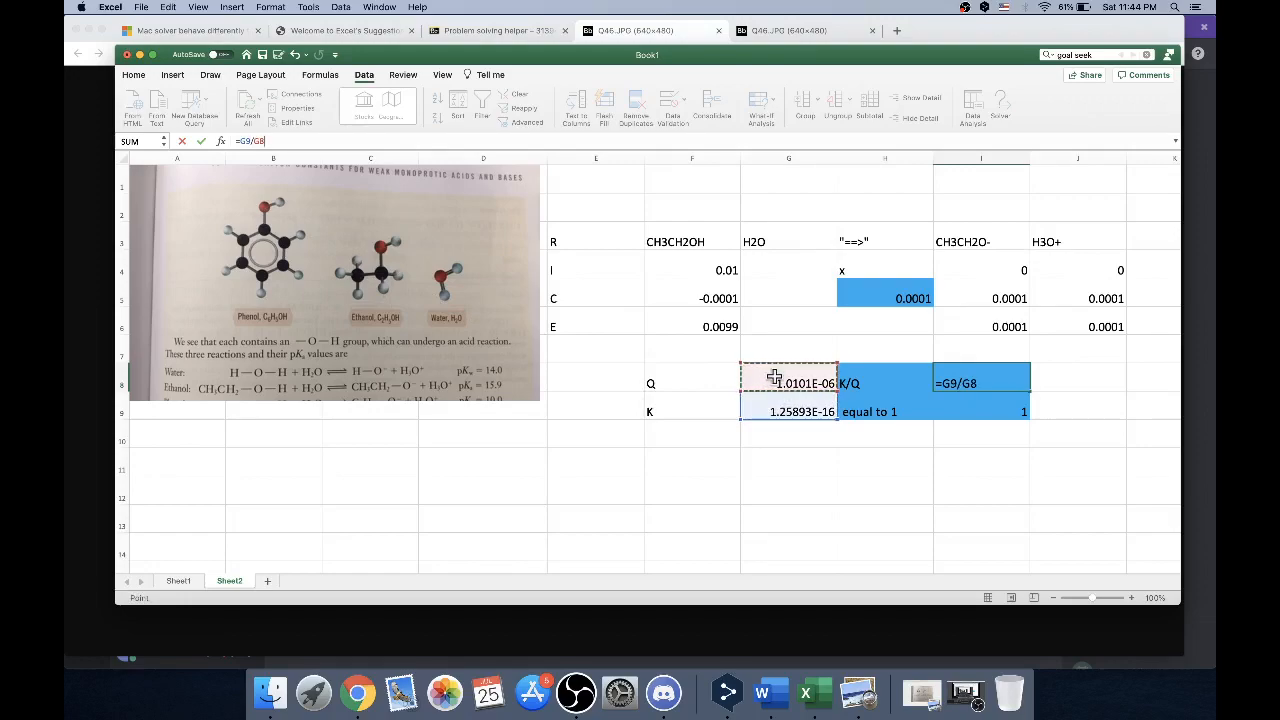
{"action": "key", "text": "Return"}
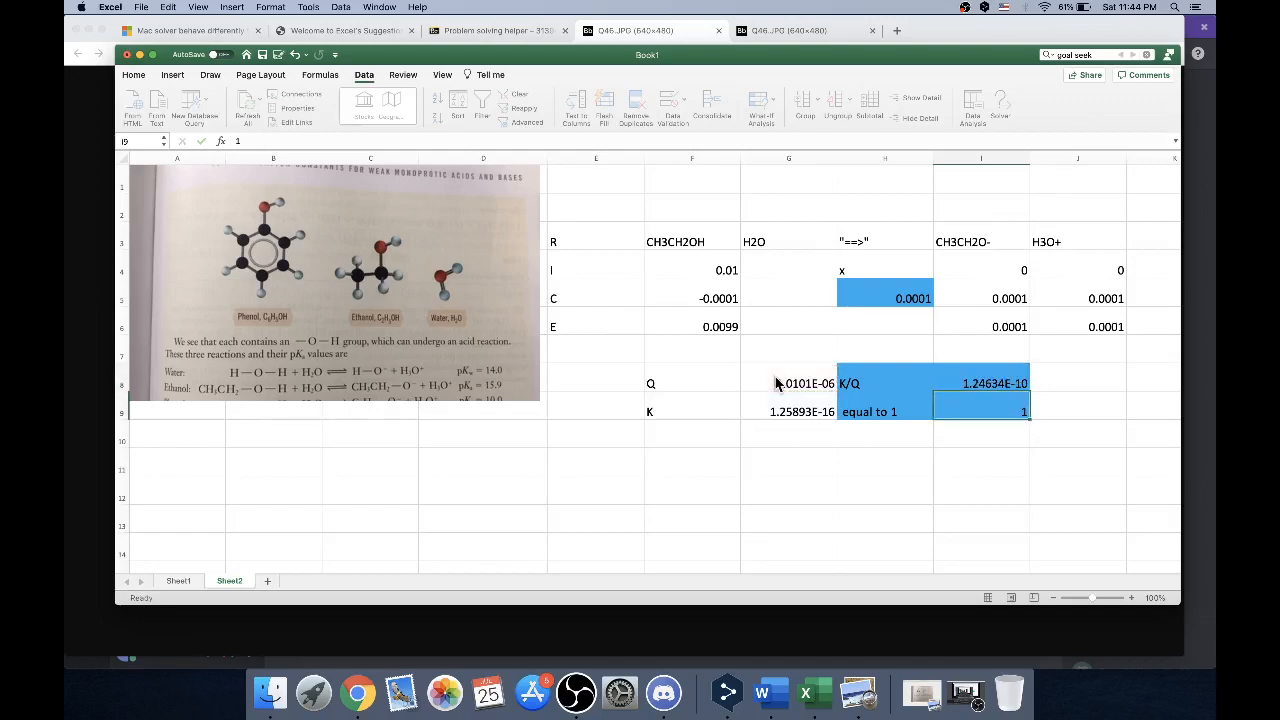
Compare the K/Q cell I8 with its target in I9, and check the x cell H5 that drives it
{"action": "left_click", "coordinate": [990, 378]}
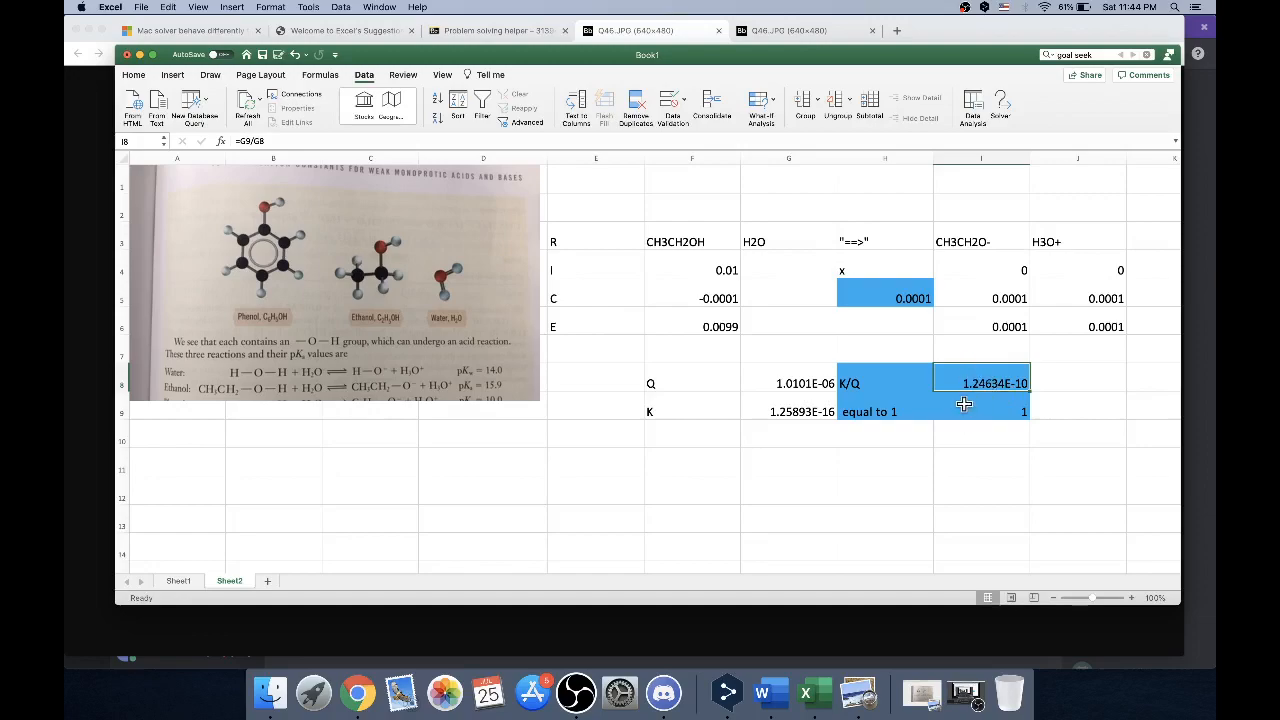
{"action": "left_click", "coordinate": [963, 404]}
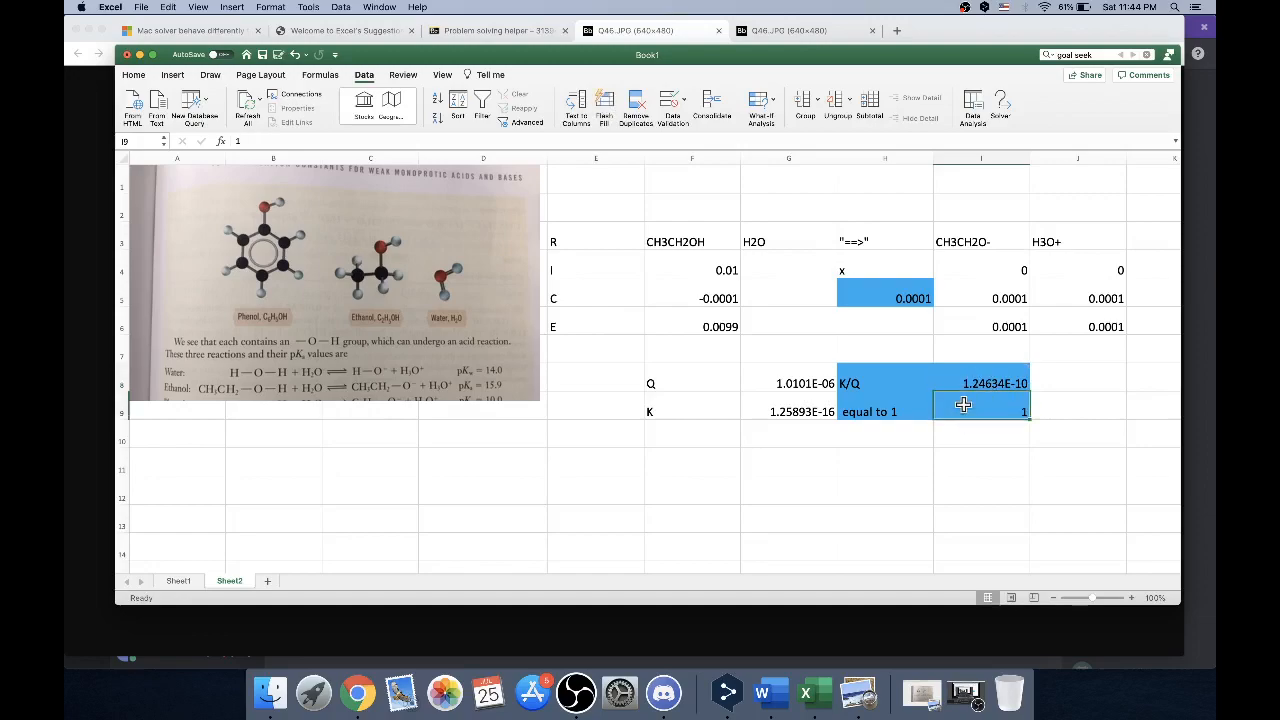
{"action": "left_click", "coordinate": [972, 370]}
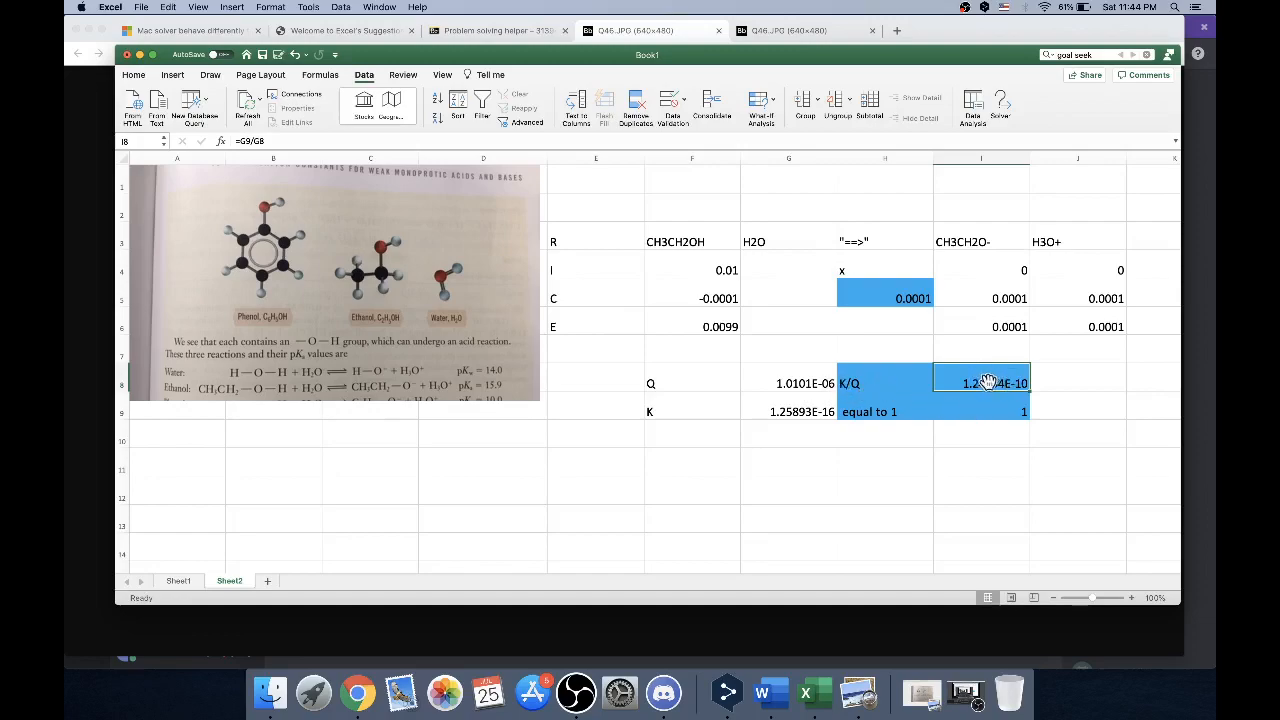
{"action": "left_click", "coordinate": [990, 411]}
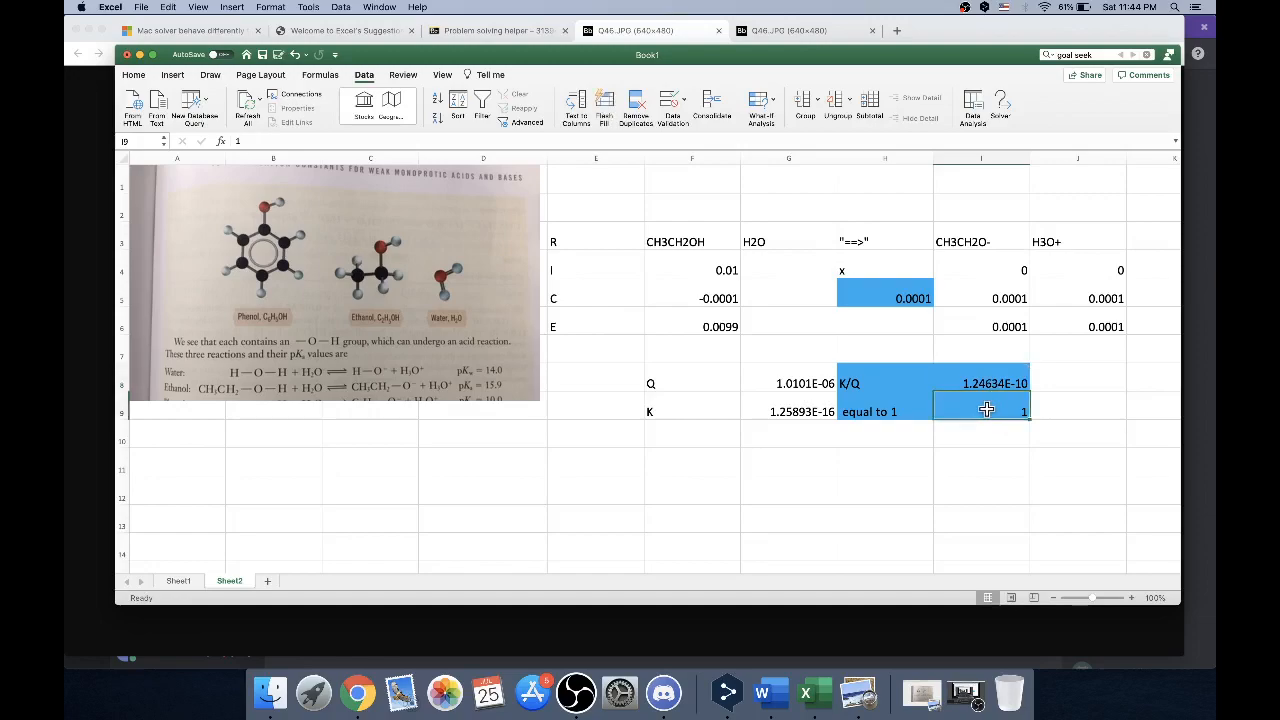
{"action": "left_click", "coordinate": [906, 291]}
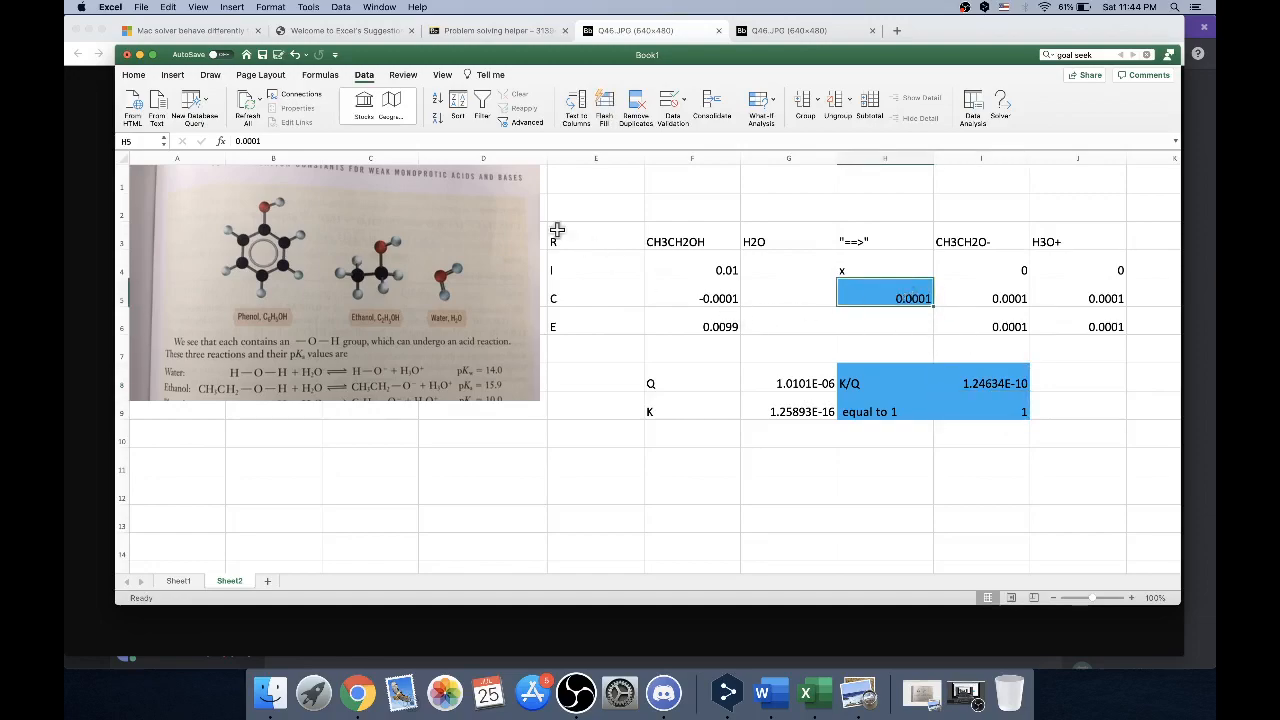
Set up Solver to bring K/Q in I8 to a value of 1 by changing cell H5
{"action": "left_click", "coordinate": [997, 110]}
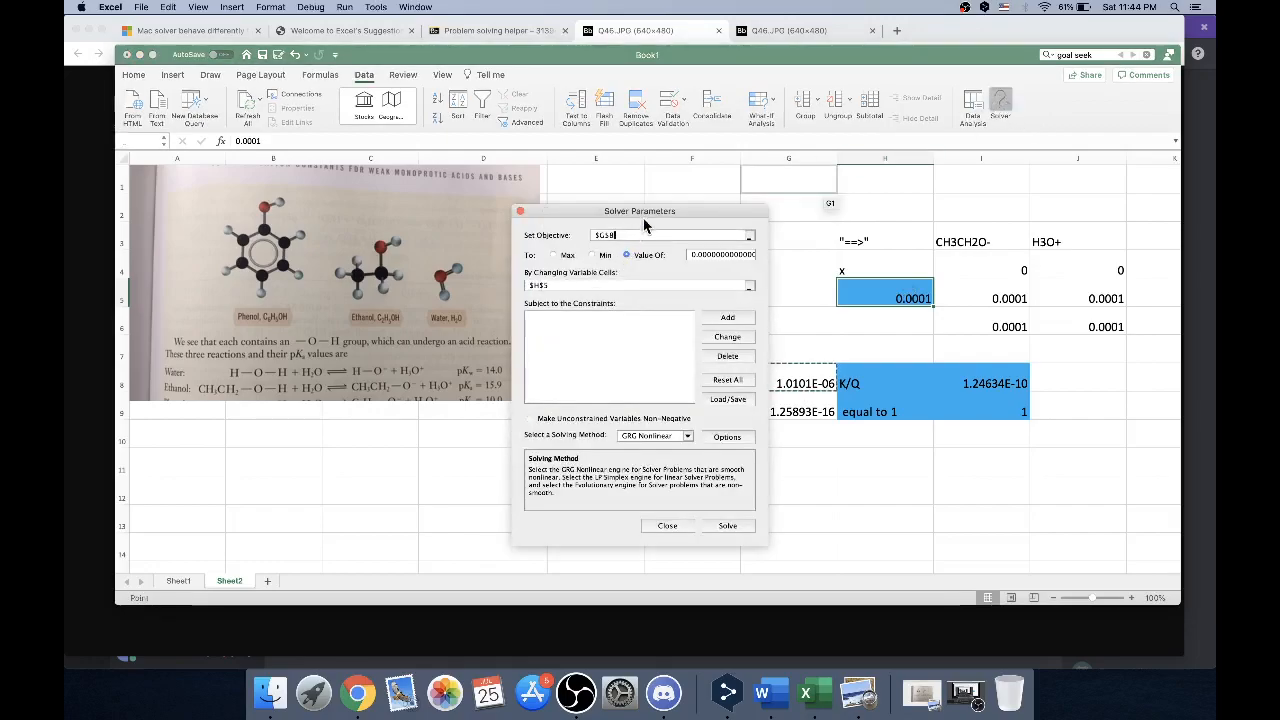
{"action": "left_click_drag", "start_coordinate": [637, 216], "coordinate": [460, 230]}
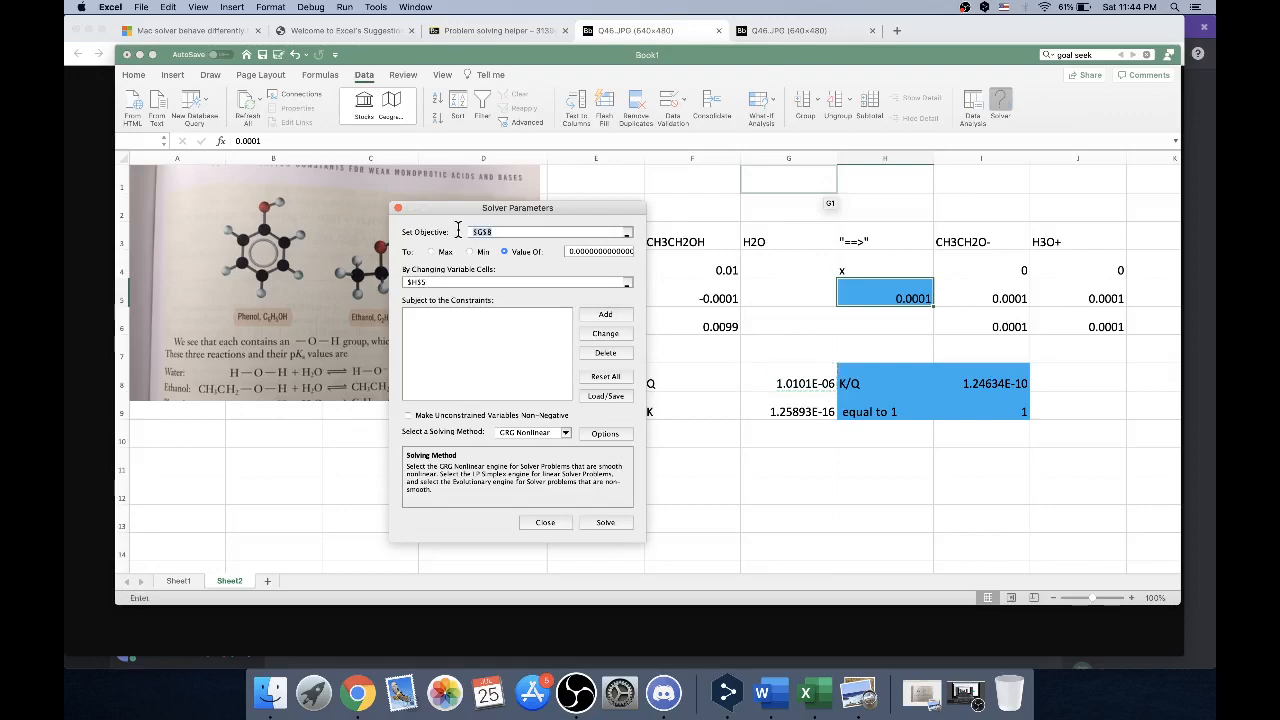
{"action": "left_click", "coordinate": [988, 391]}
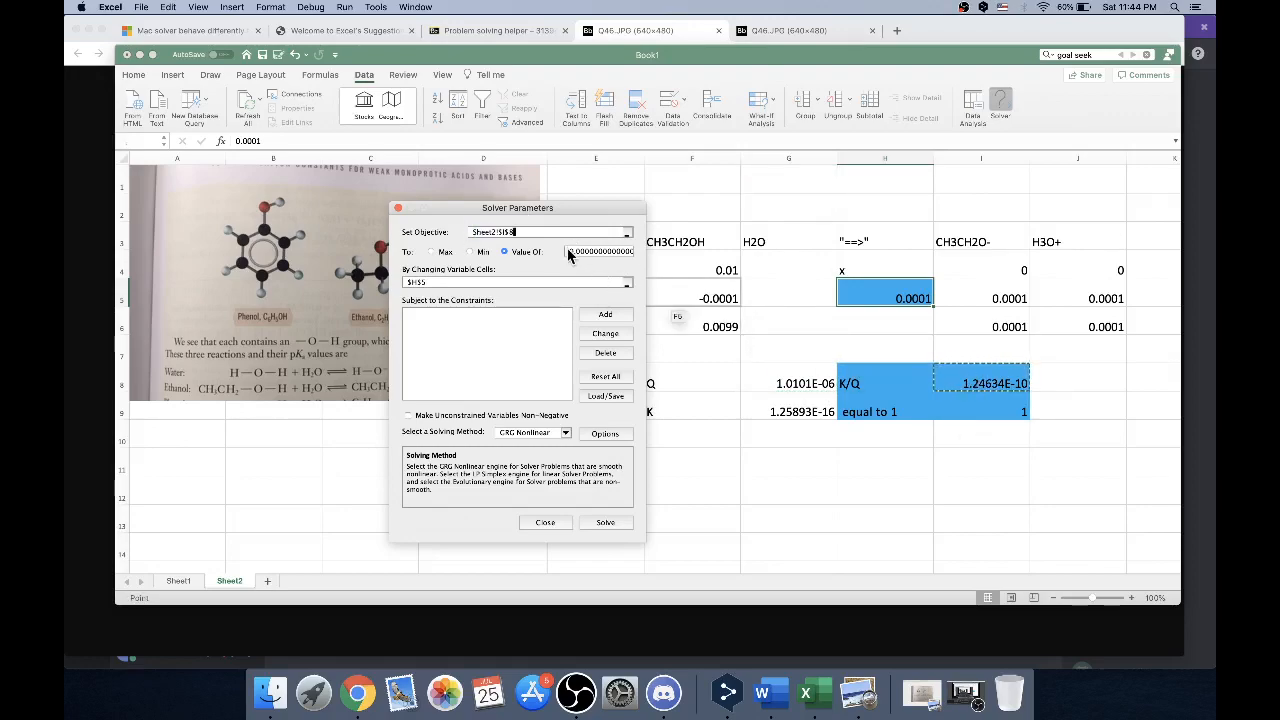
{"action": "left_click_drag", "start_coordinate": [569, 252], "coordinate": [695, 256]}
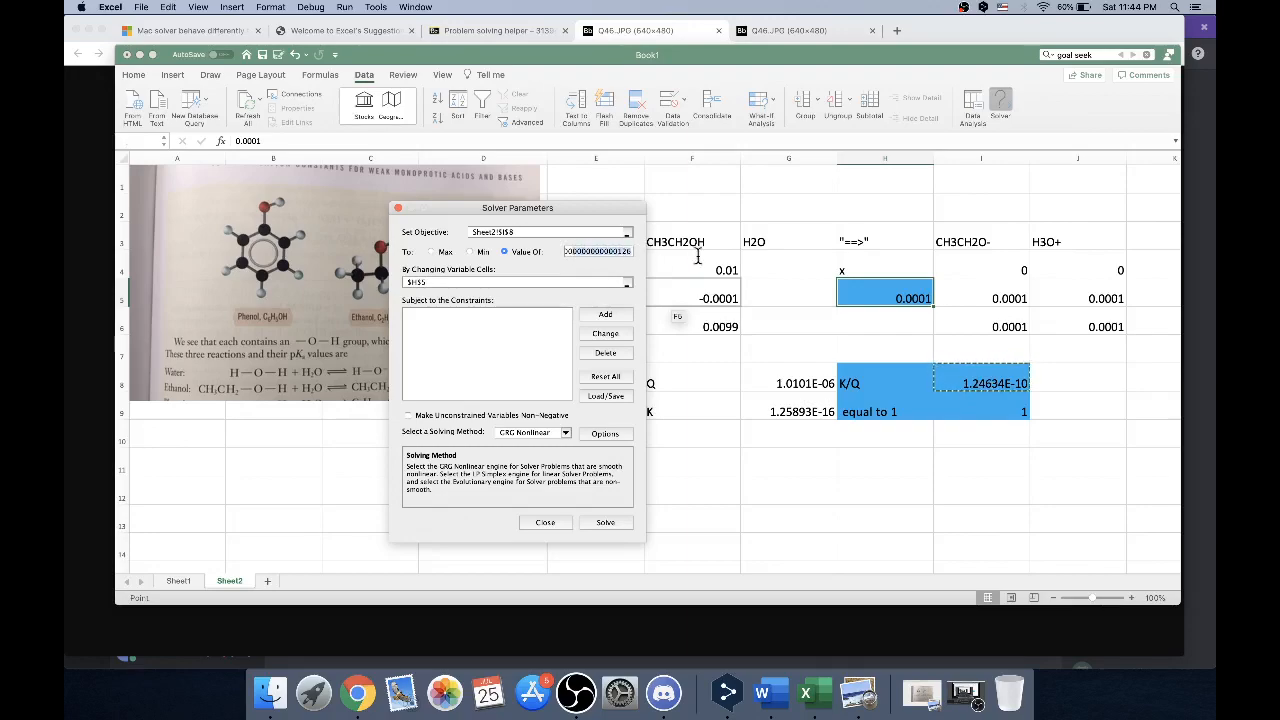
{"action": "type", "text": "0.00000"}
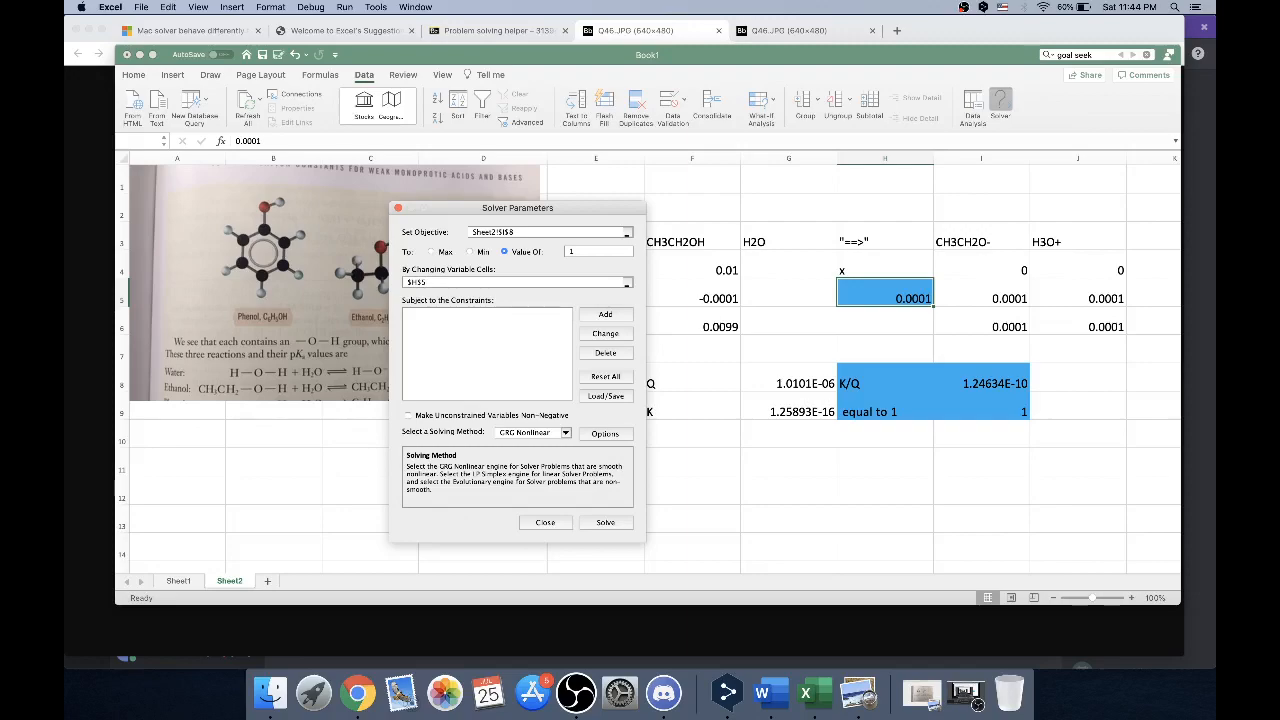
{"action": "left_click", "coordinate": [503, 283]}
{"action": "left_click", "coordinate": [852, 291]}
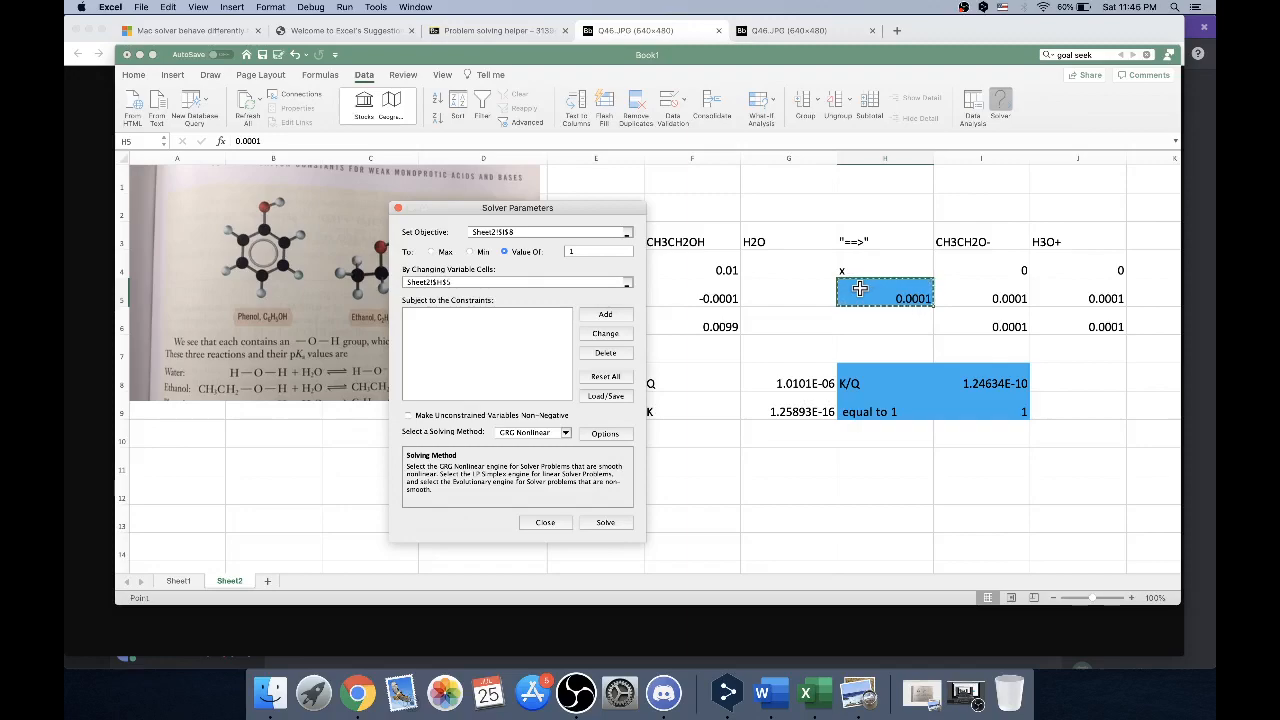
Check Solver's All Methods and GRG Nonlinear options for the K/Q objective and accept them
{"action": "left_click", "coordinate": [605, 433]}
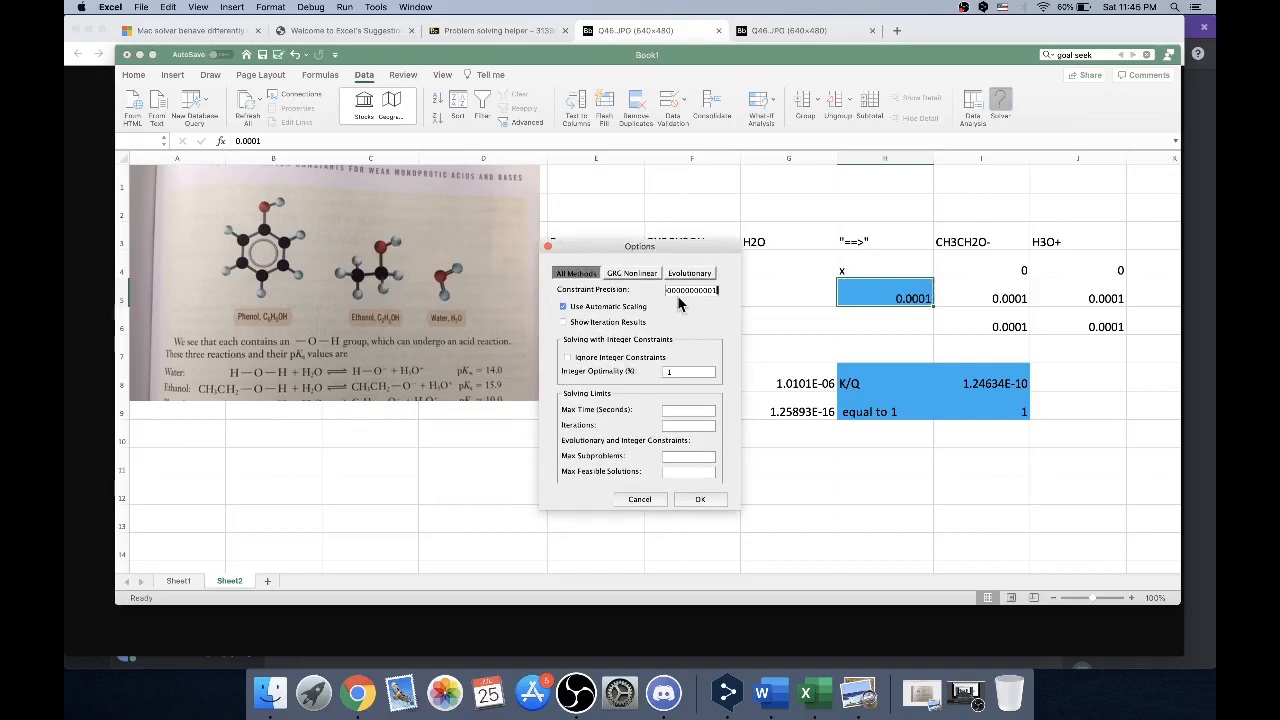
{"action": "left_click", "coordinate": [622, 275]}
{"action": "left_click", "coordinate": [586, 276]}
{"action": "left_click", "coordinate": [694, 499]}
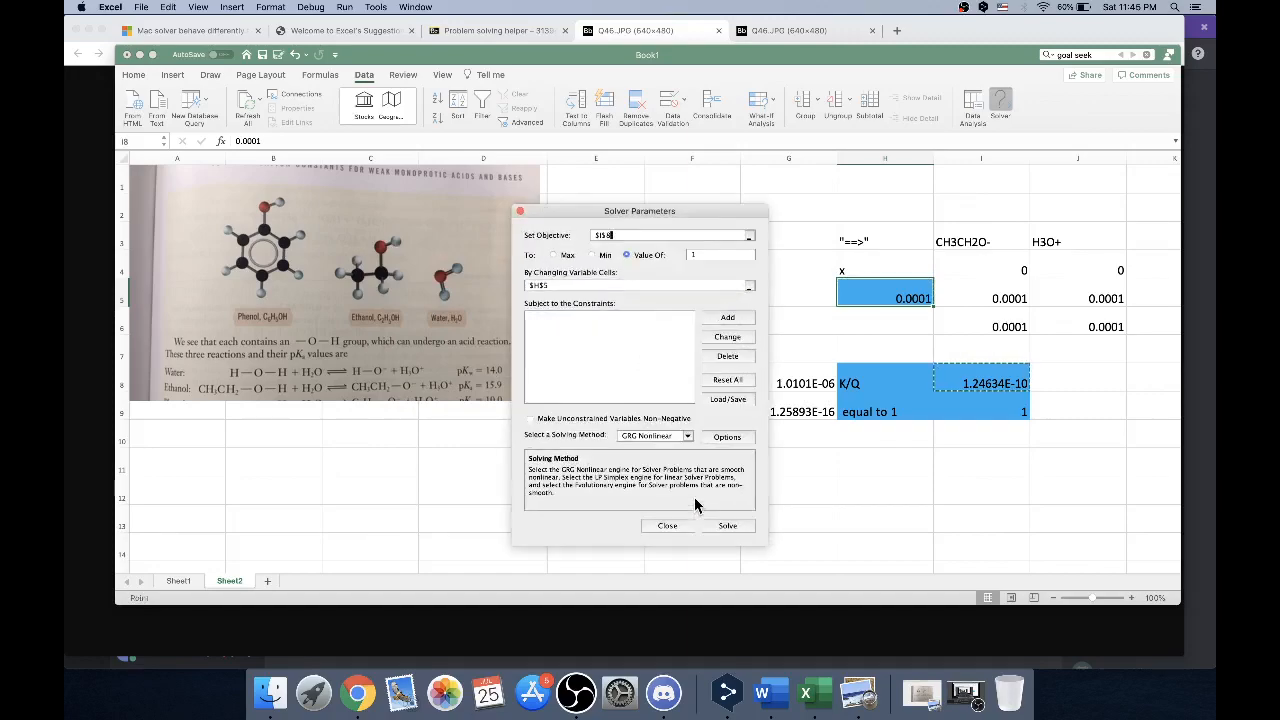
Run Solver on the K/Q objective, keep its solution, and check I8 and the equilibrium concentrations in I6:J6
{"action": "left_click", "coordinate": [725, 528]}
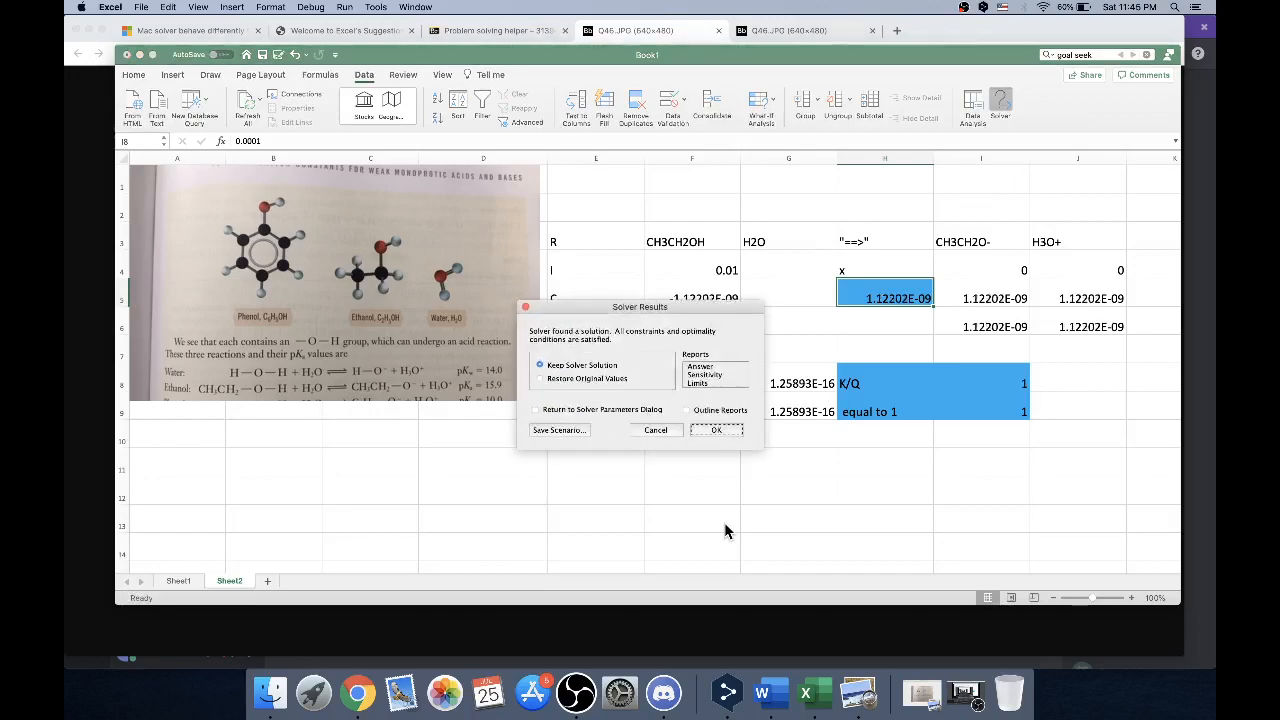
{"action": "left_click", "coordinate": [733, 437]}
{"action": "left_click", "coordinate": [1008, 380]}
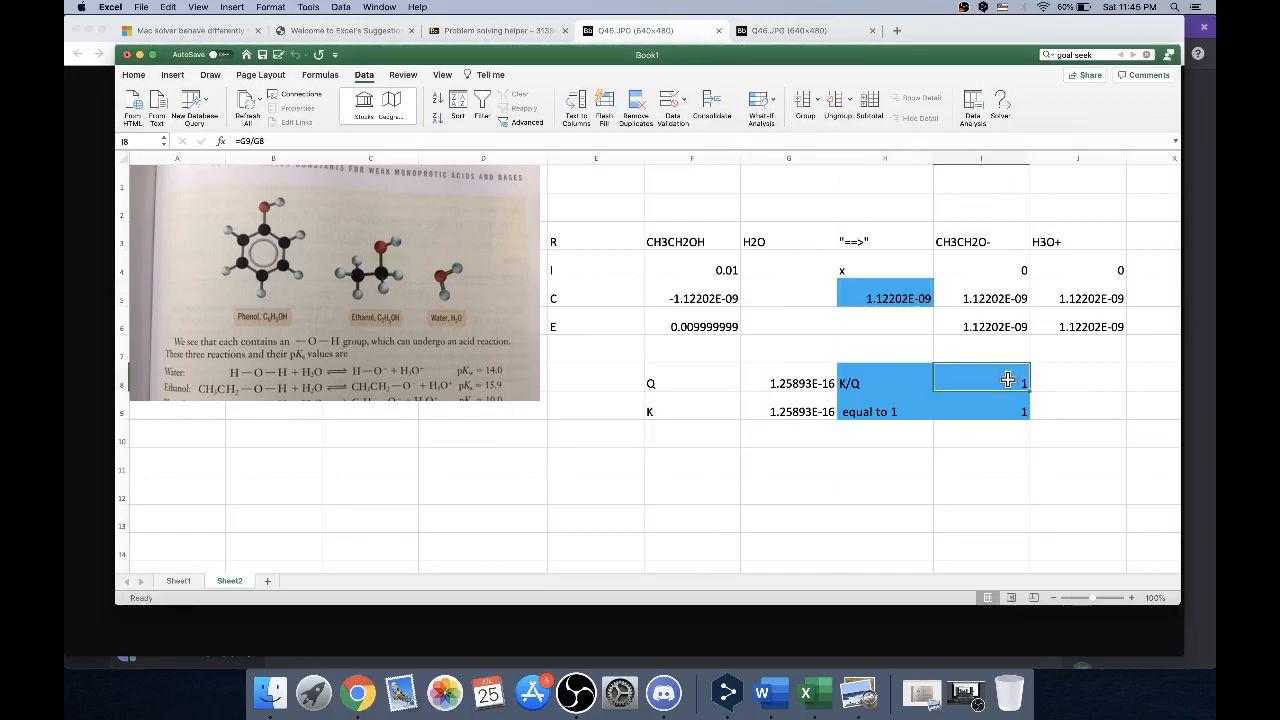
{"action": "left_click_drag", "start_coordinate": [986, 318], "coordinate": [1037, 320]}
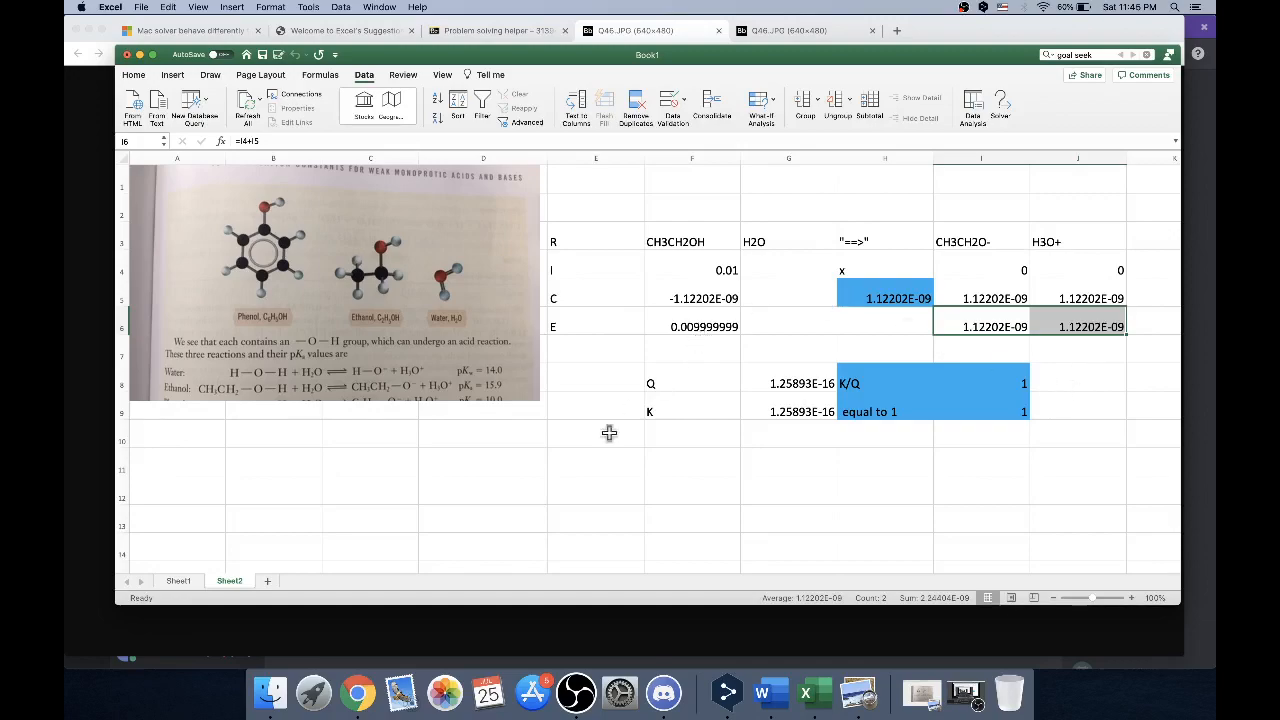
{"action": "left_click", "coordinate": [593, 700]}
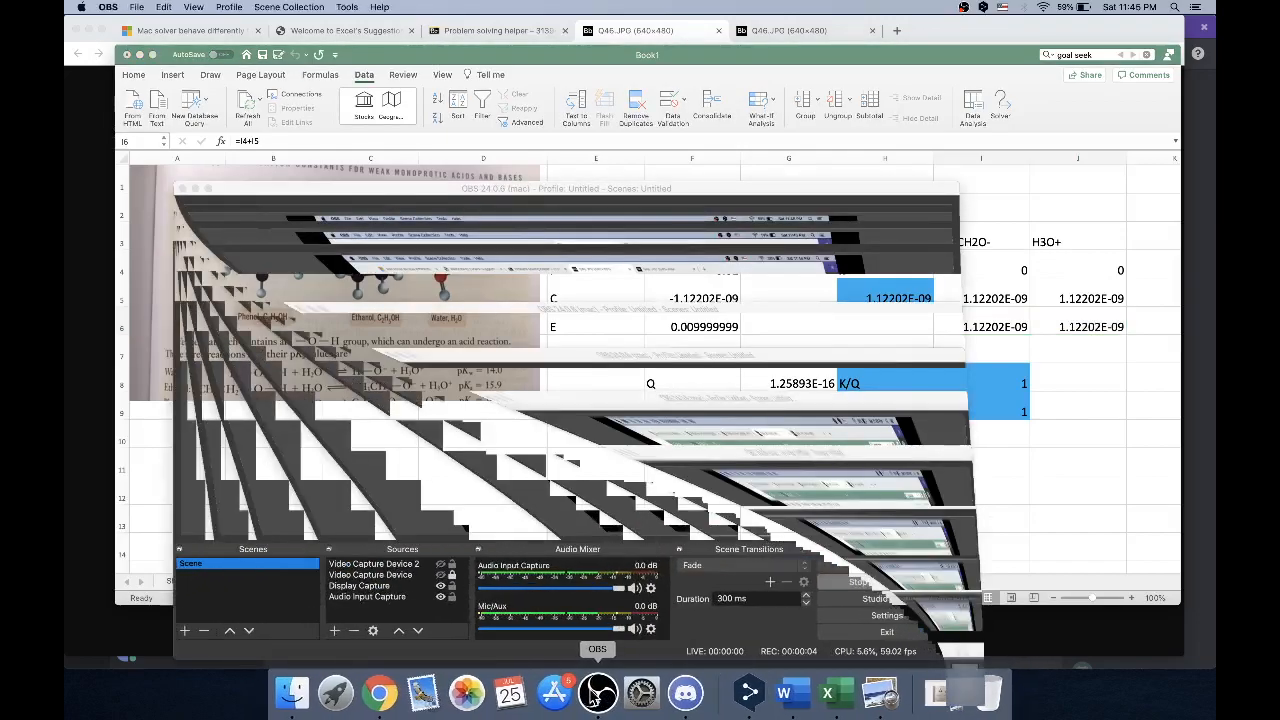